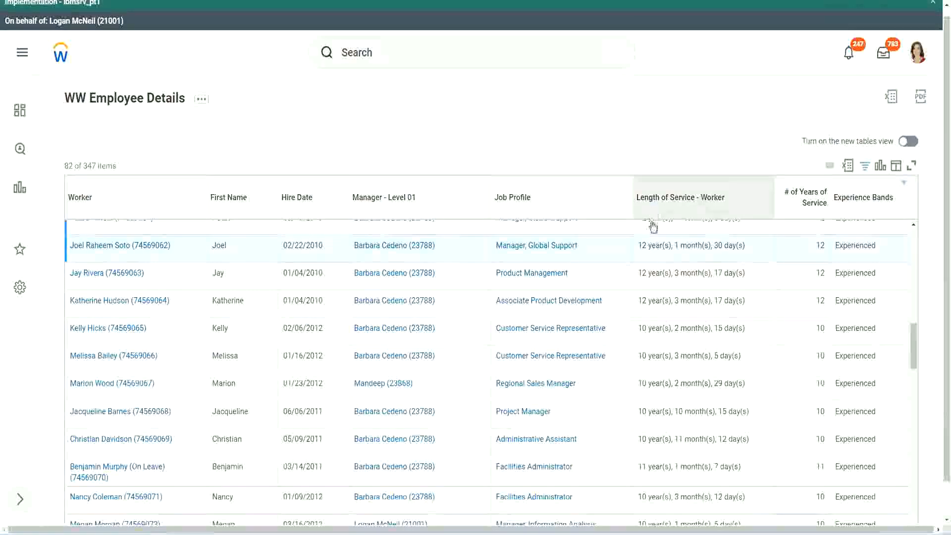
- Compare the Length of Service text with the # of Years of Service value for several workers in the WW Employee Details report
drag(644, 248, 638, 246)
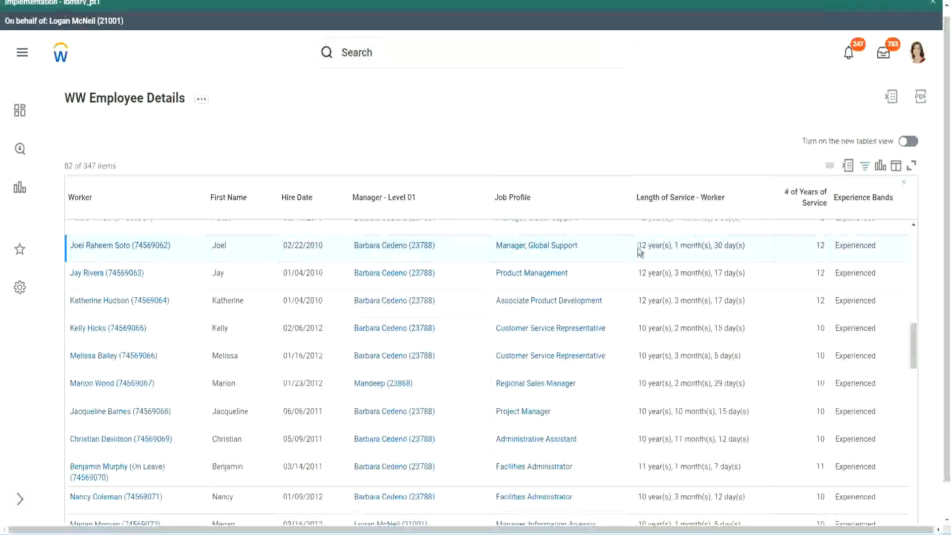
click(670, 244)
drag(637, 246, 729, 245)
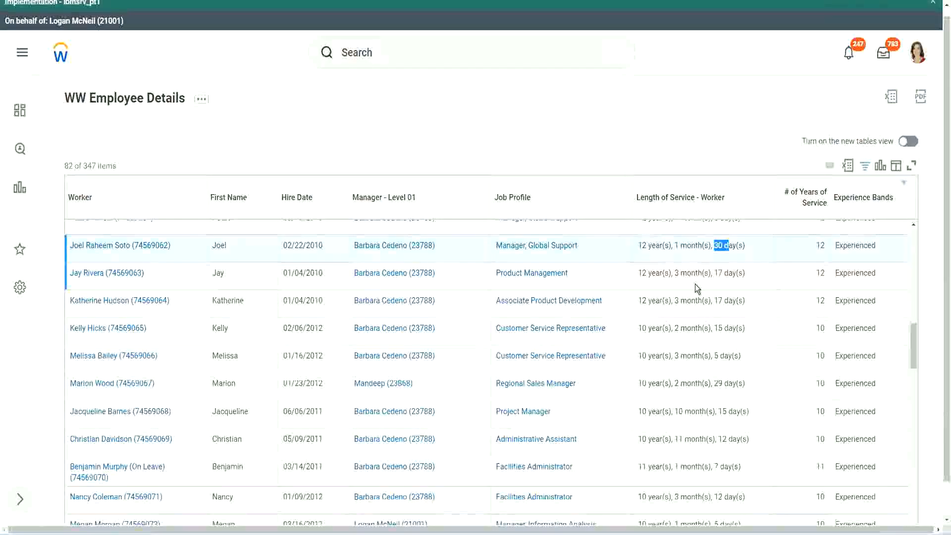
double_click(824, 245)
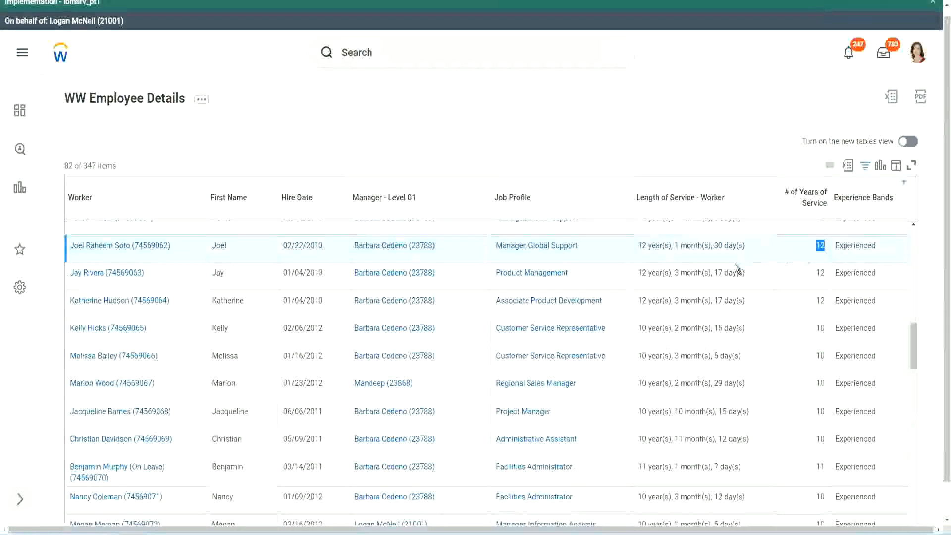
click(654, 440)
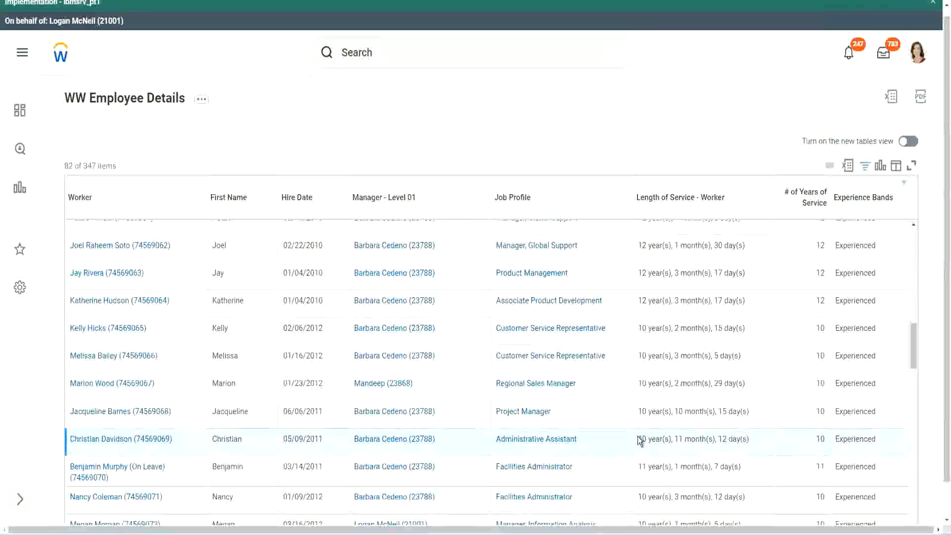
drag(676, 437, 737, 439)
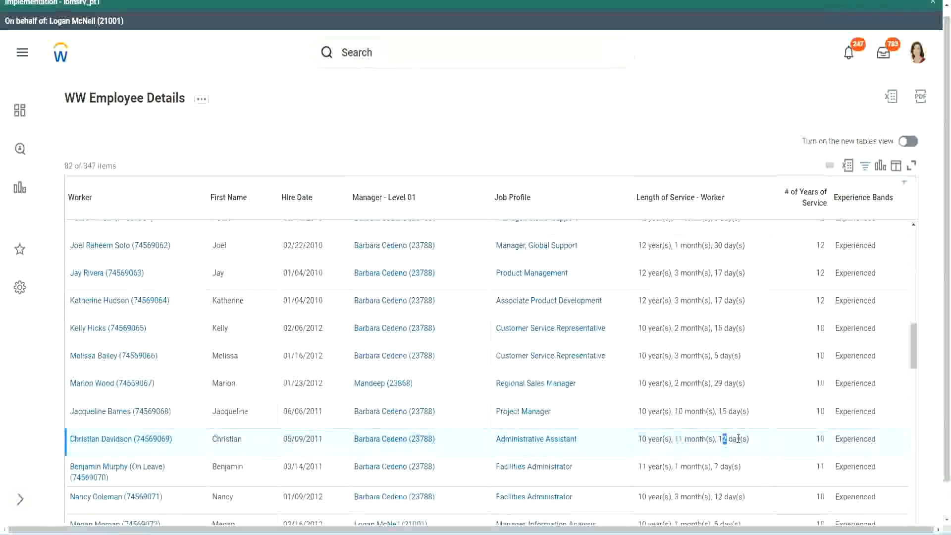
click(738, 439)
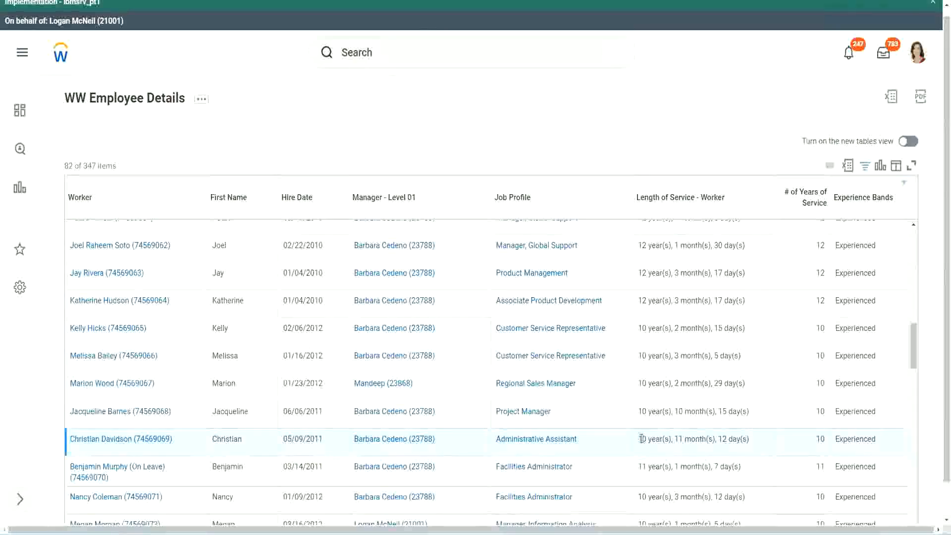
double_click(820, 439)
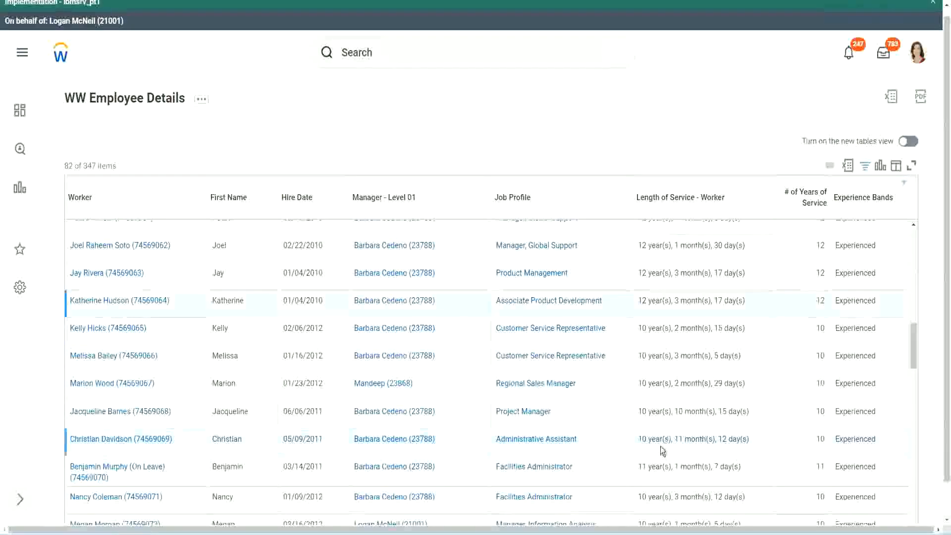
double_click(643, 439)
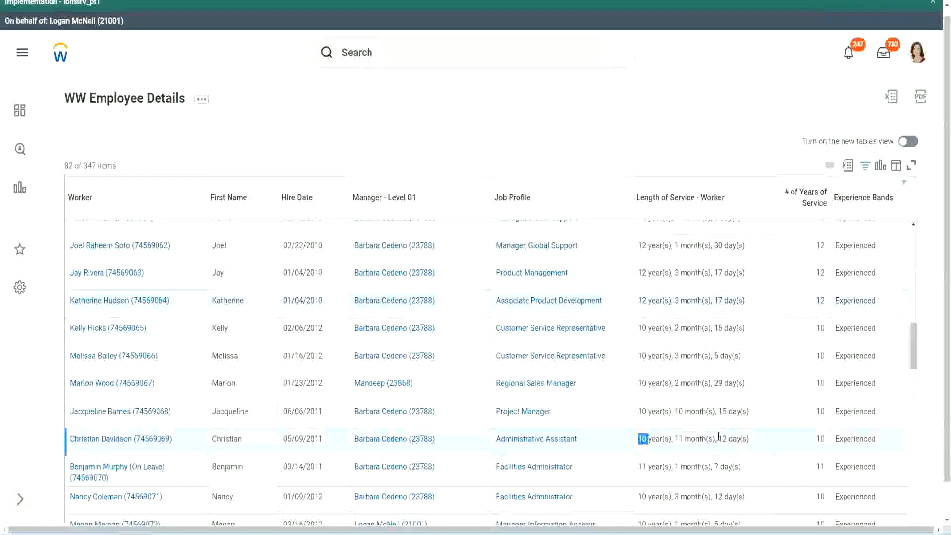
click(718, 437)
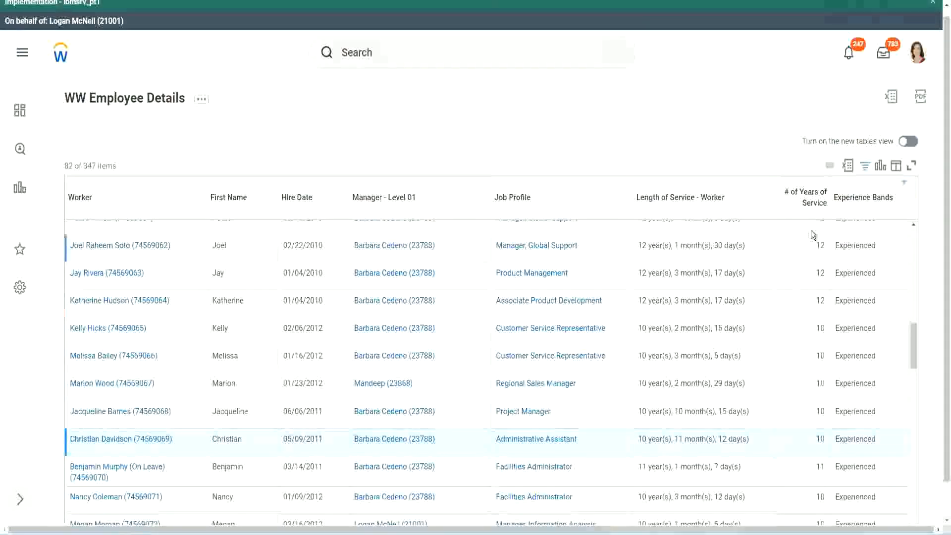
drag(815, 245, 825, 247)
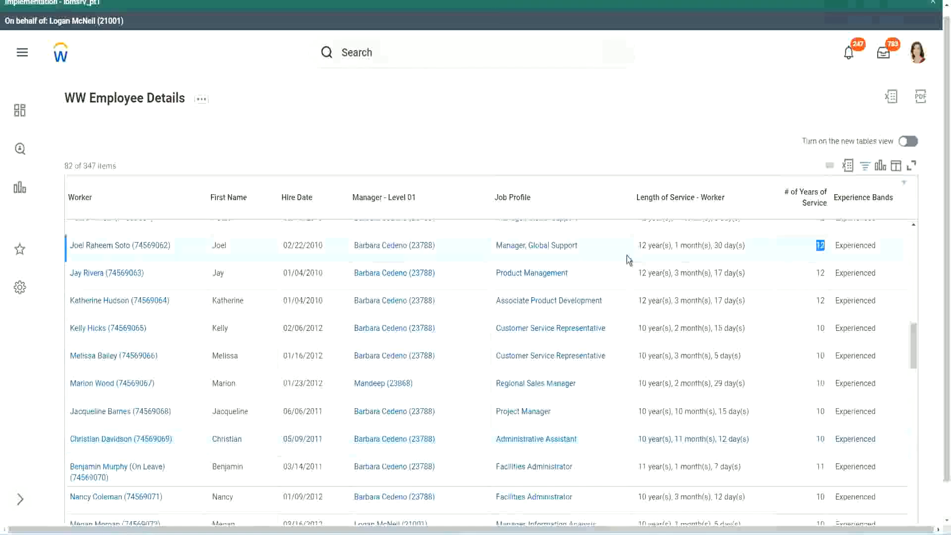
drag(637, 245, 758, 244)
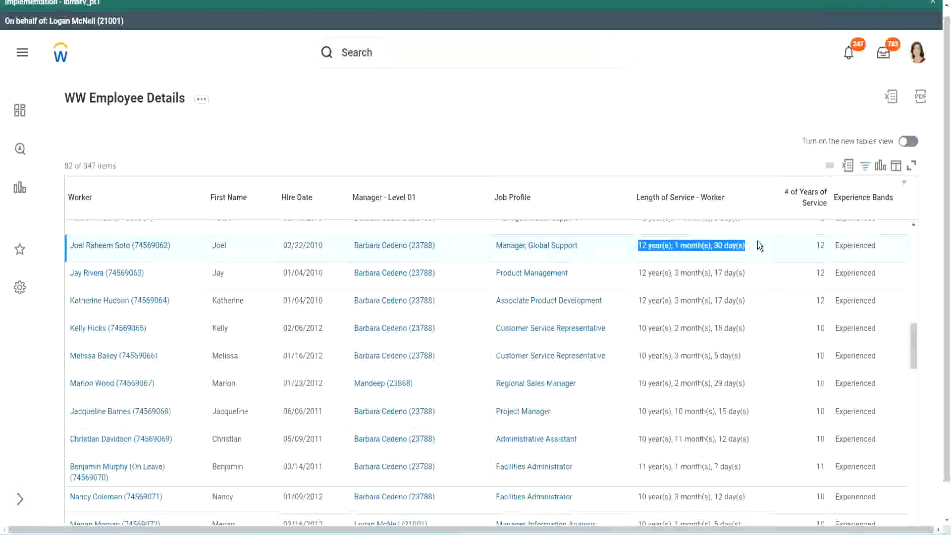
click(738, 438)
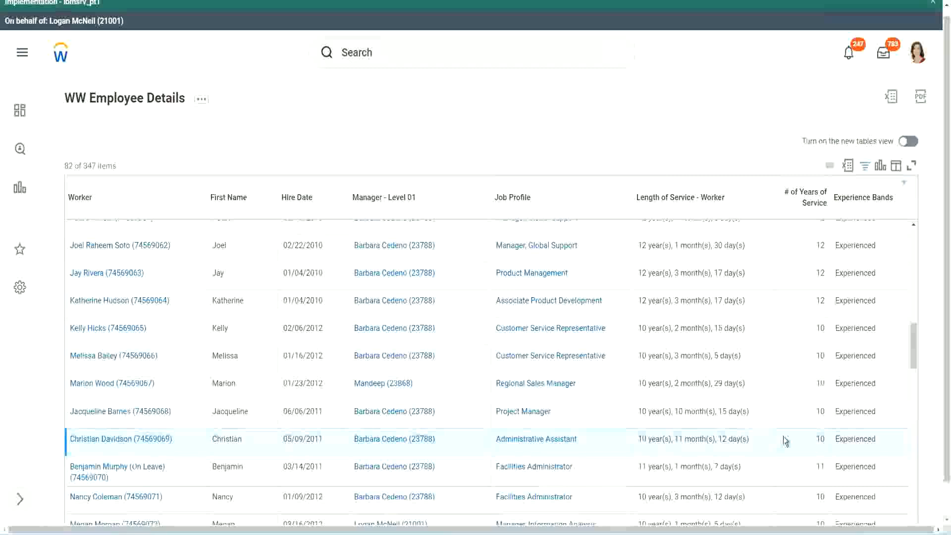
double_click(821, 439)
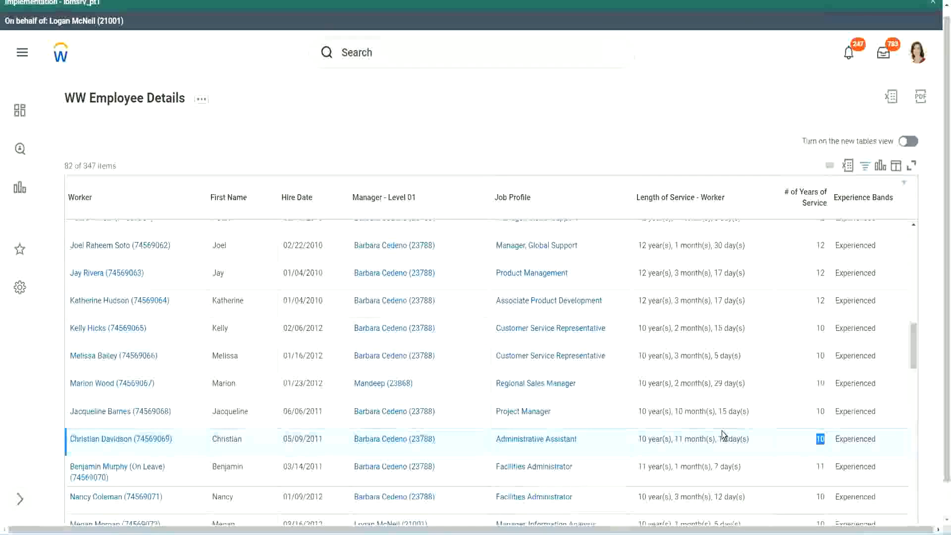
click(786, 446)
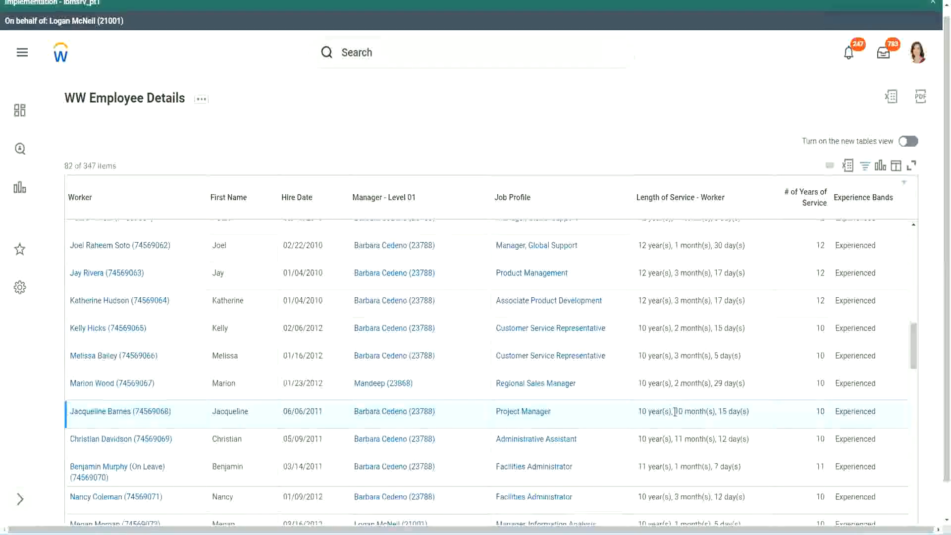
drag(683, 412, 674, 411)
click(711, 411)
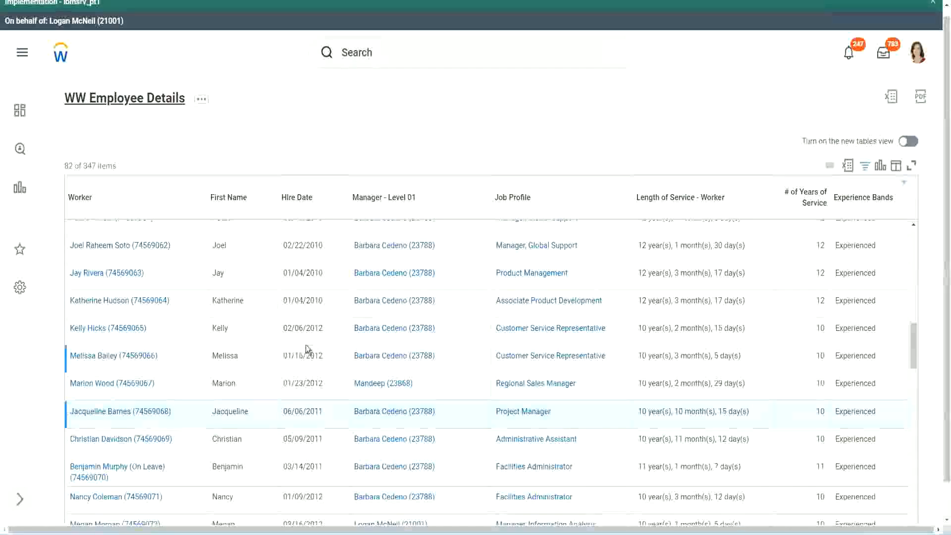
- Open the calculated field CF-WW-Eval Exp-Derive Experience Bands from Years of Service in a new tab and examine its conditions and return values
scroll(319, 343, down, 4)
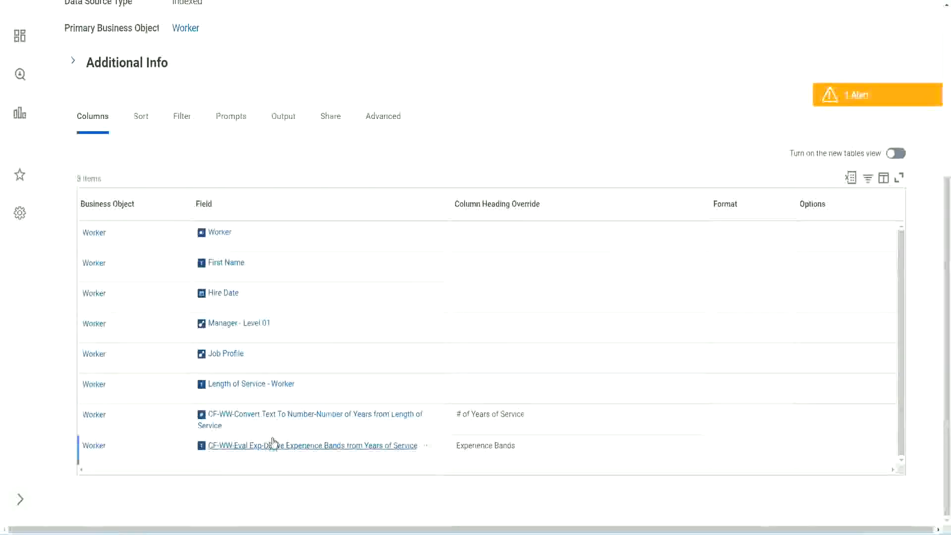
right_click(259, 450)
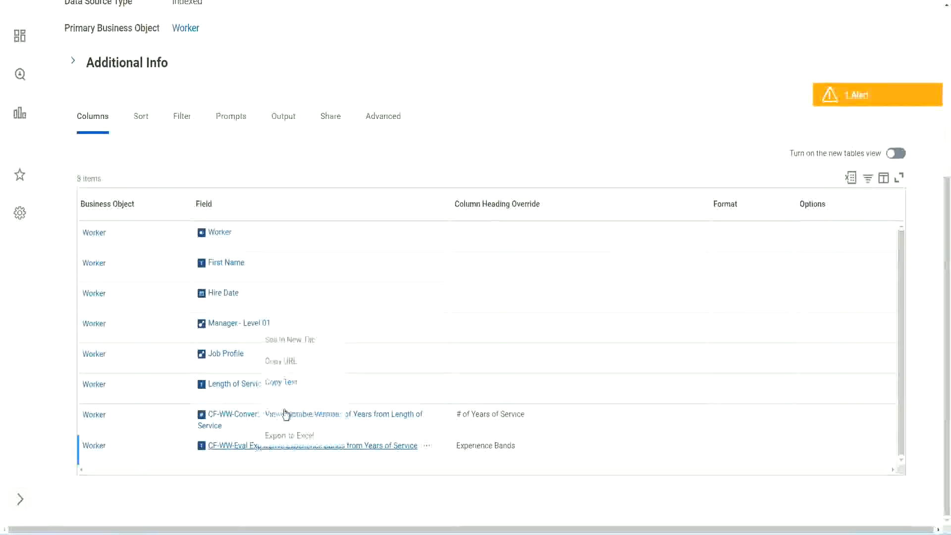
click(299, 337)
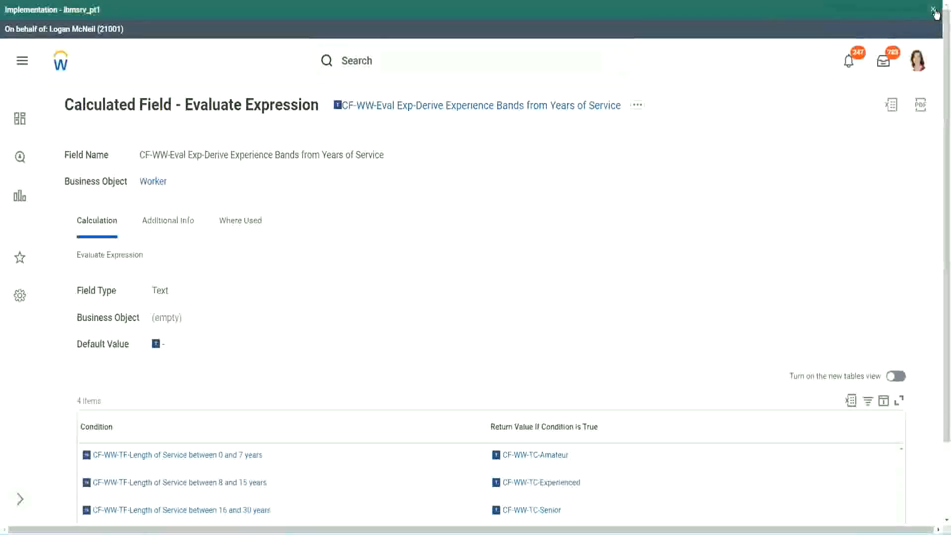
click(934, 10)
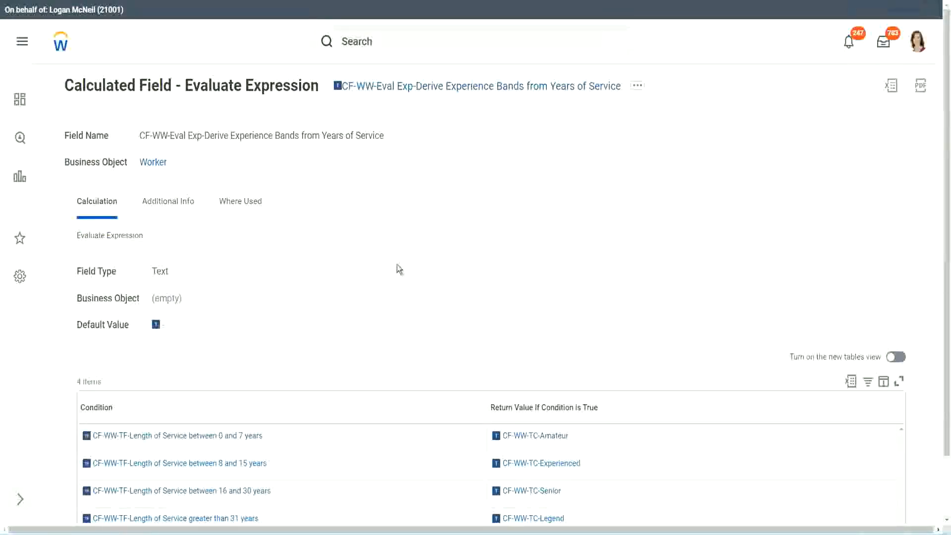
scroll(380, 284, down, 1)
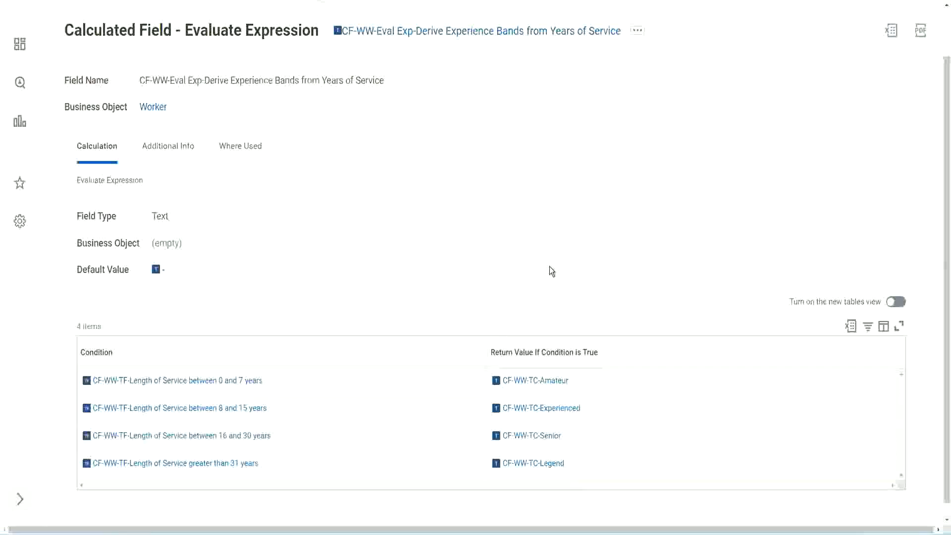
click(431, 350)
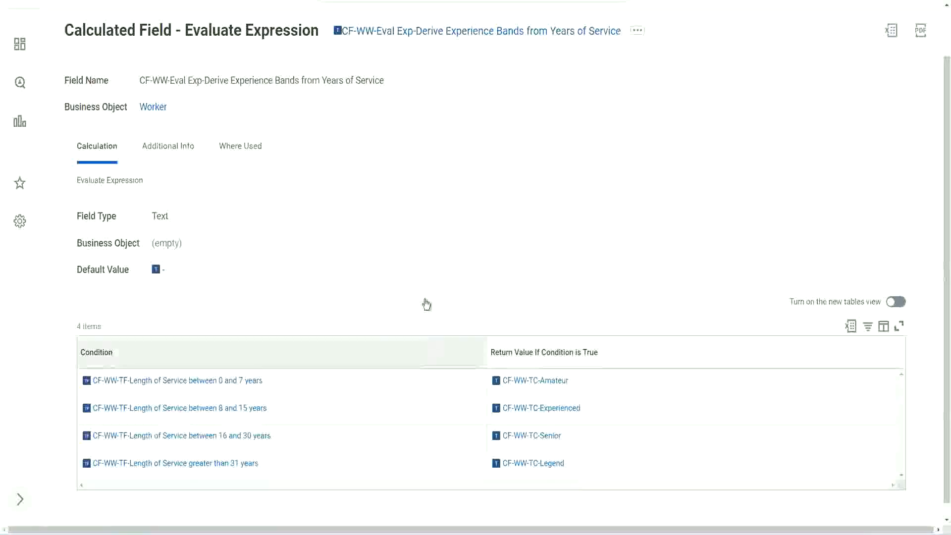
click(425, 228)
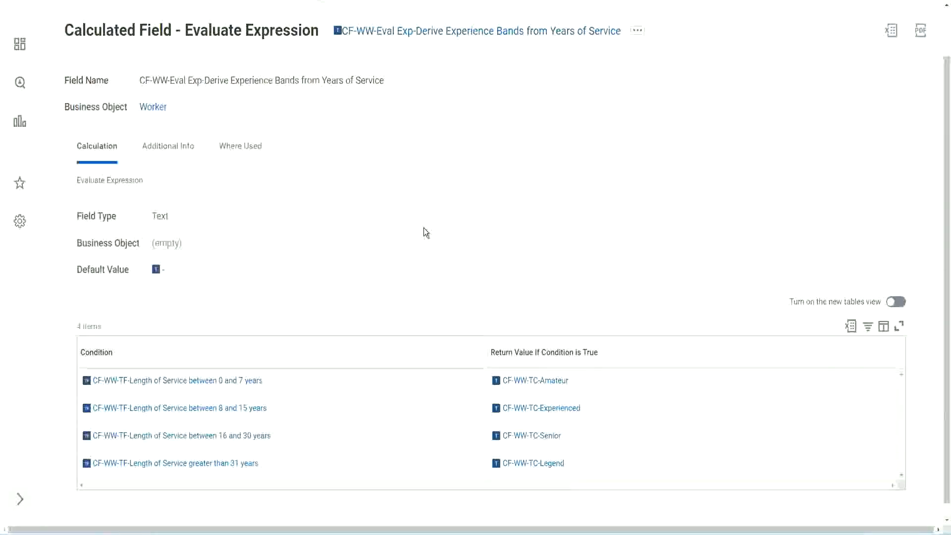
- Copy the experience bands calculated field's name, return to the report definition, and find and start the Create Calculated Field task
right_click(418, 35)
click(442, 88)
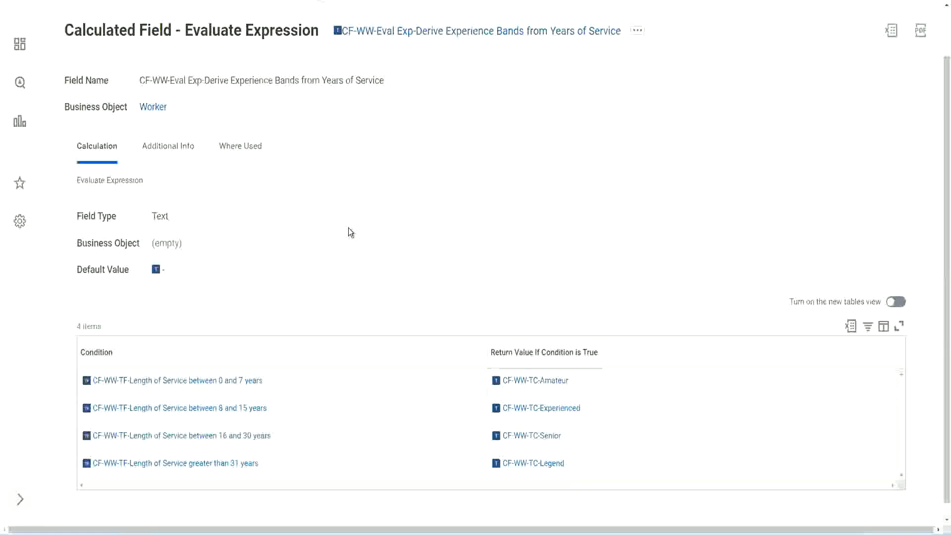
scroll(370, 195, up, 1)
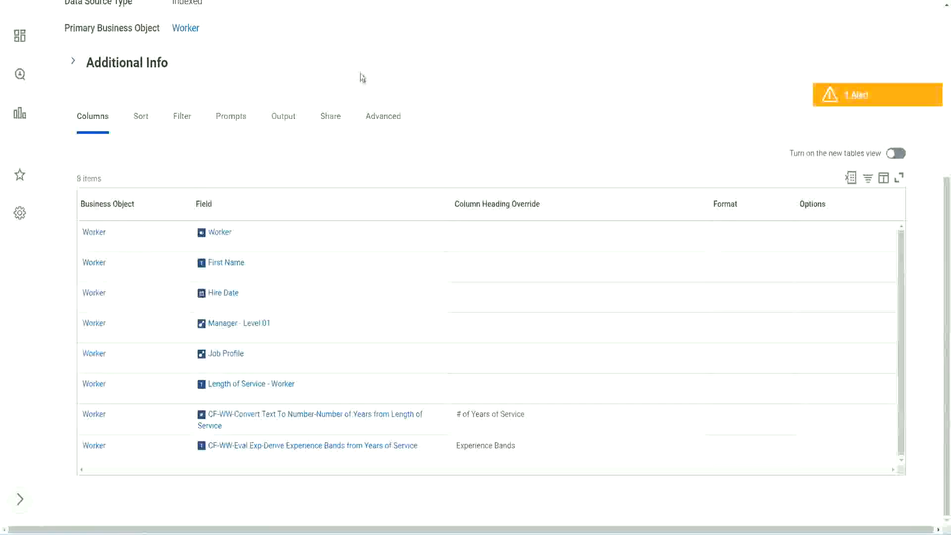
scroll(360, 74, up, 5)
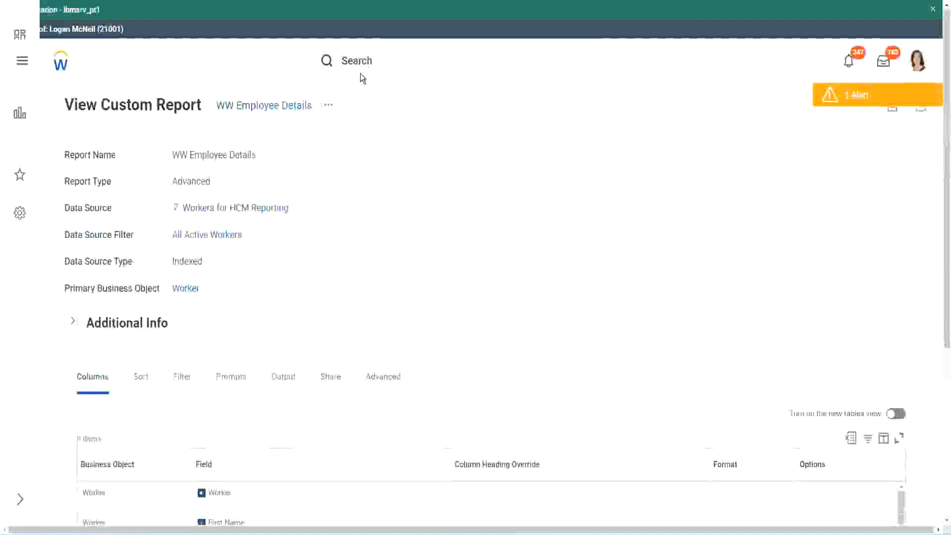
click(386, 60)
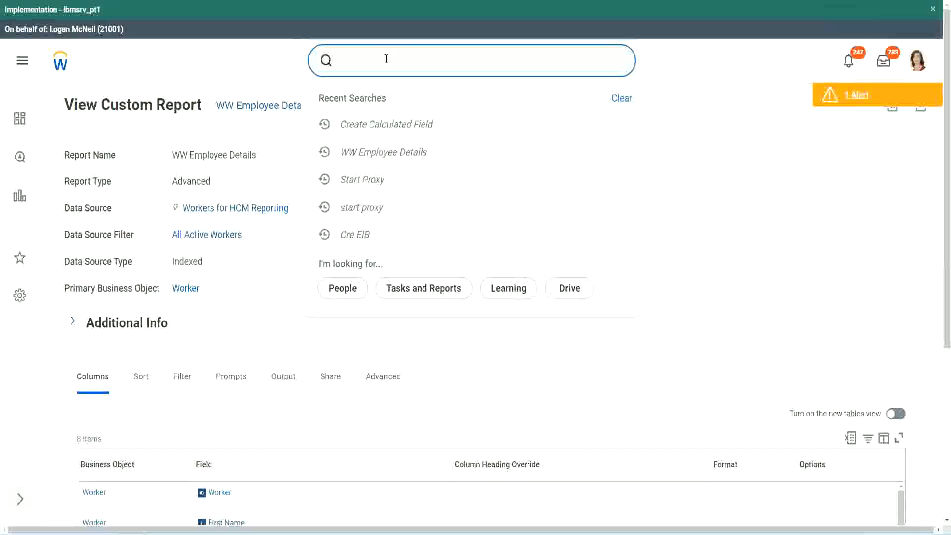
text(create cal field)
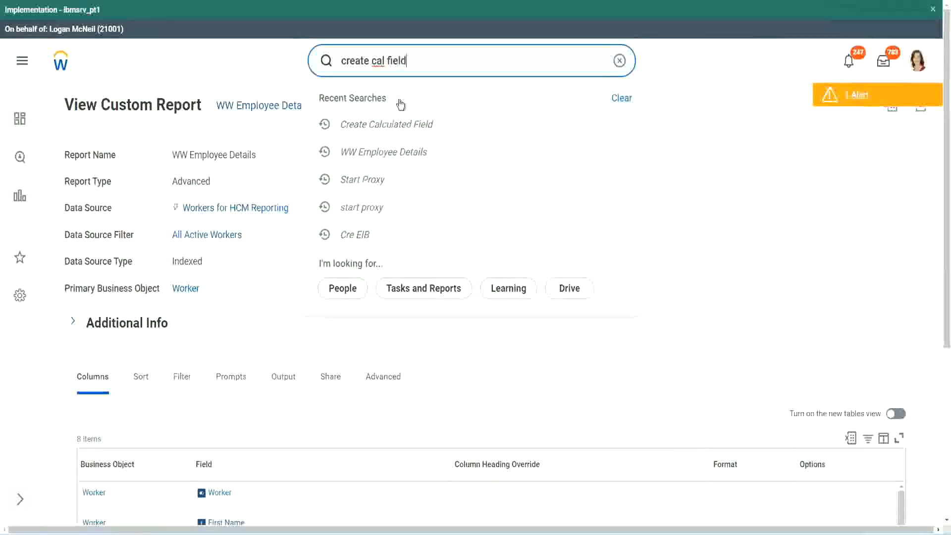
click(399, 103)
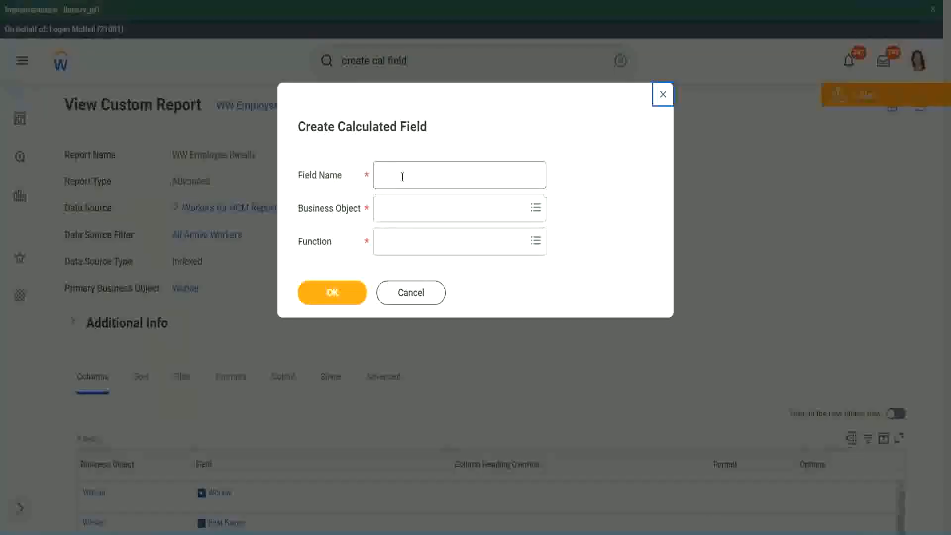
- Paste the copied name as the new field's name and insert "Bands" after "CF-WW-Eval Exp"
click(403, 177)
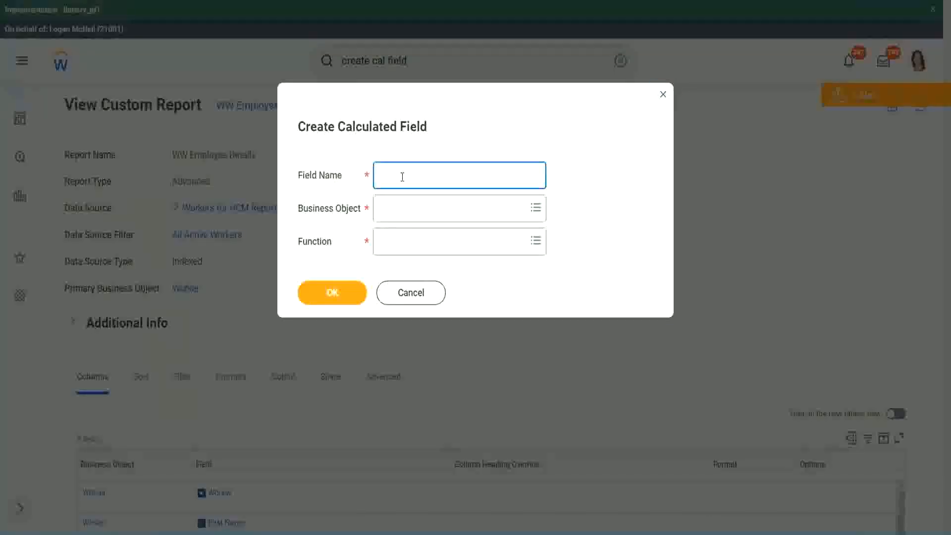
key(ctrl+v)
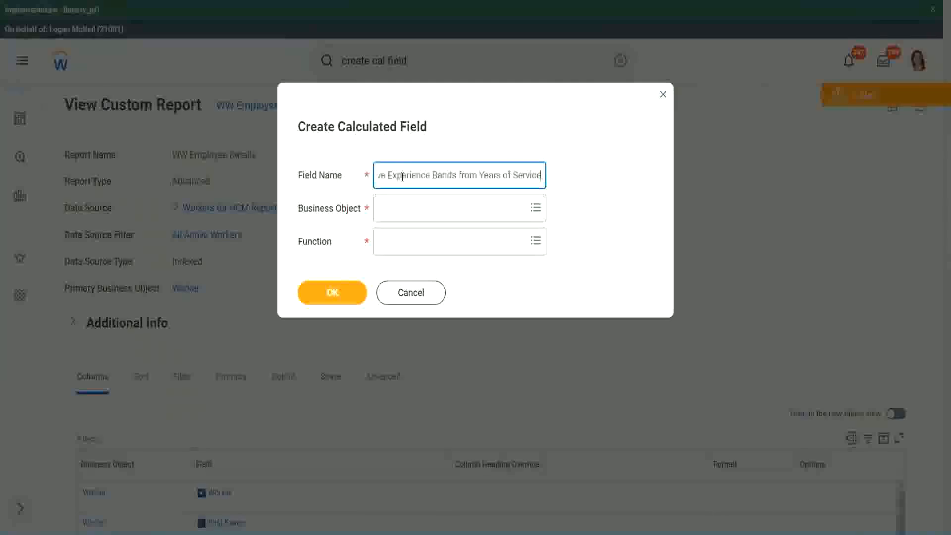
drag(429, 176, 147, 214)
click(430, 175)
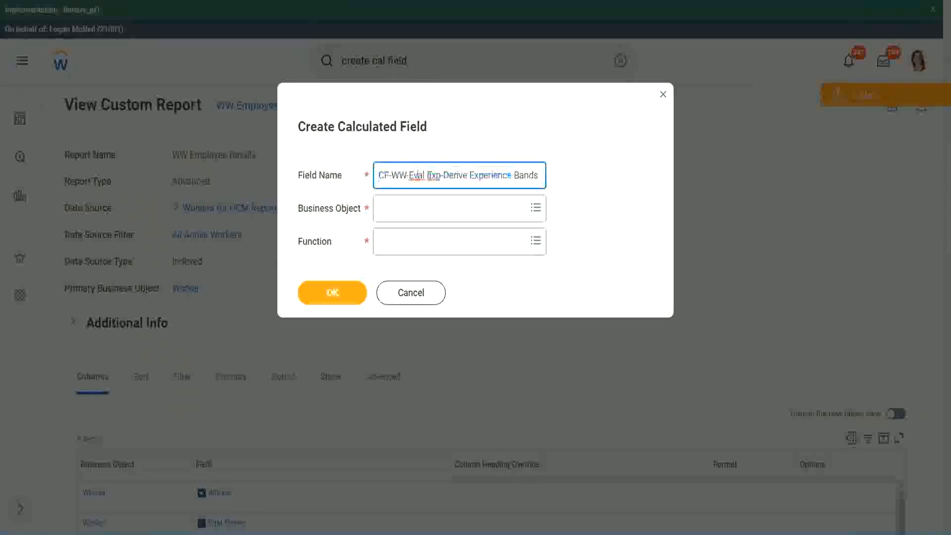
drag(429, 175, 440, 176)
key(Right)
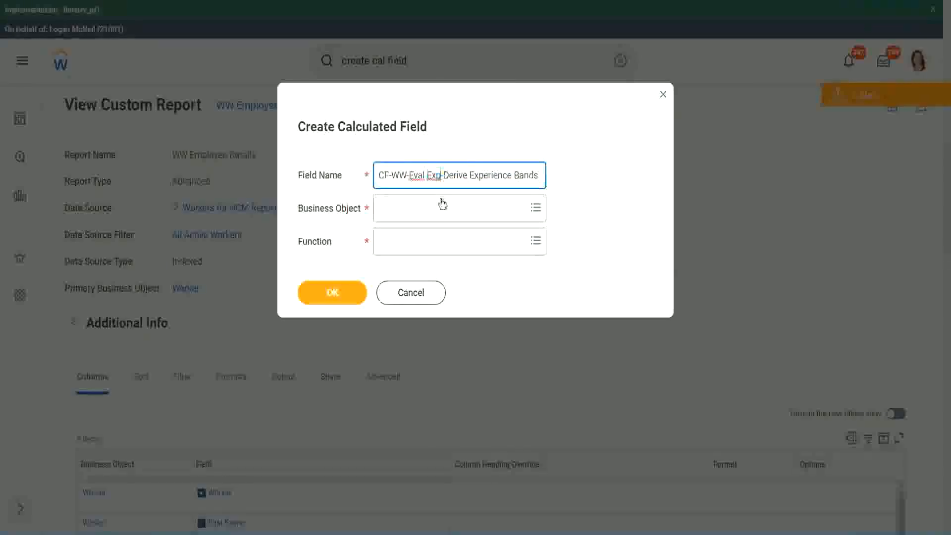
text(bands)
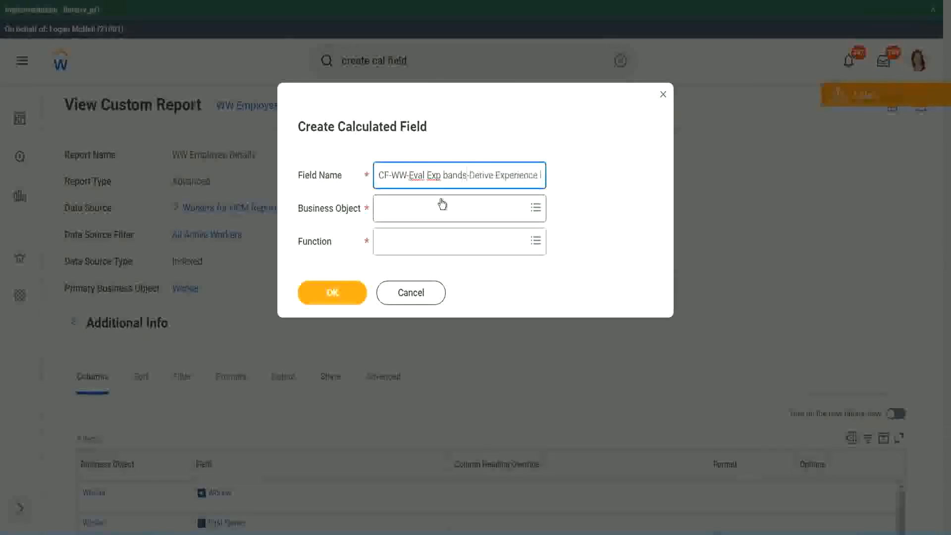
key(Left)
key(Left)
key(Left)
key(Left)
key(shift+Left)
text(B)
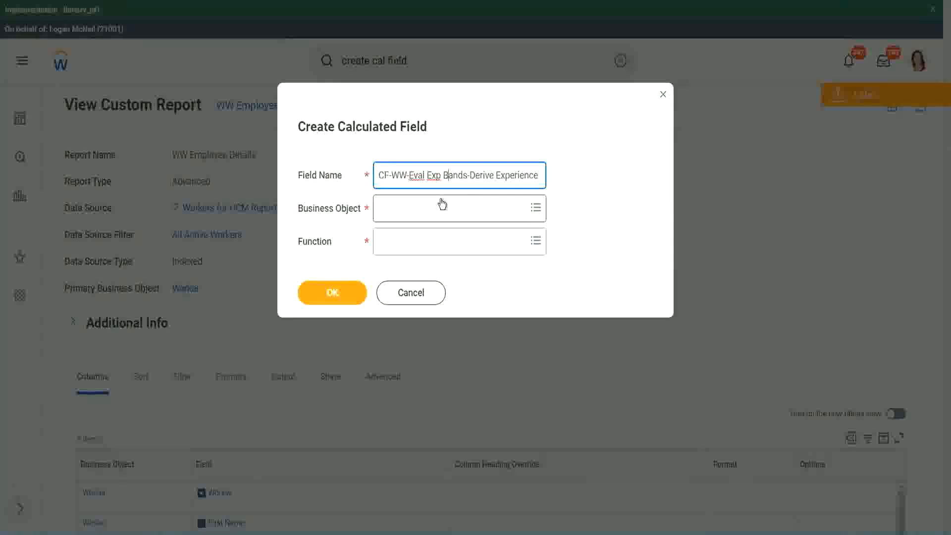
key(Right)
key(Right)
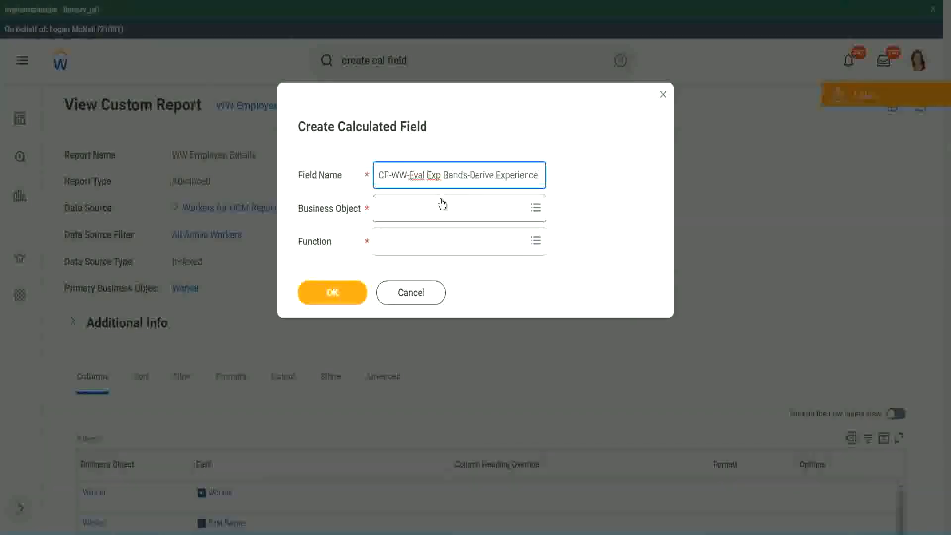
- Replace "Derive" with "Determine" in the new calculated field's name
key(Right)
text(Band)
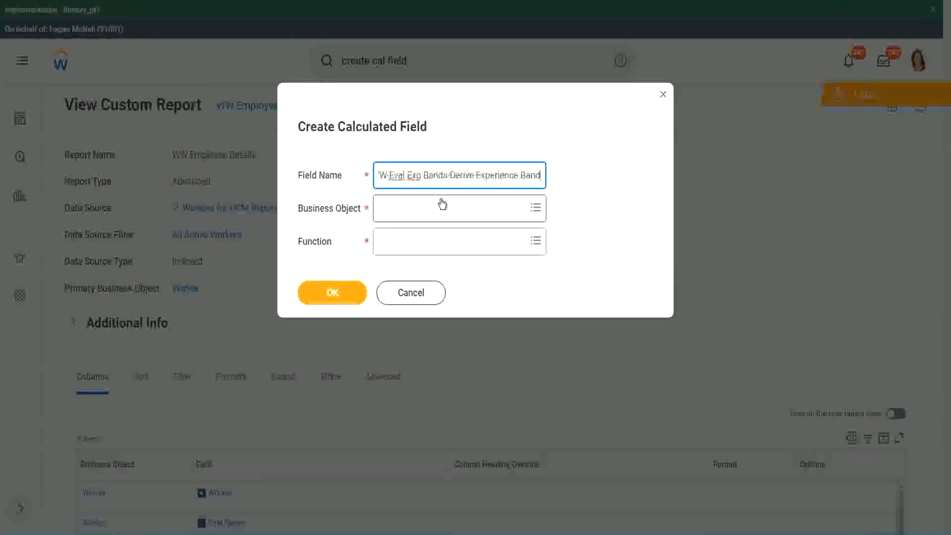
text(s from Years of)
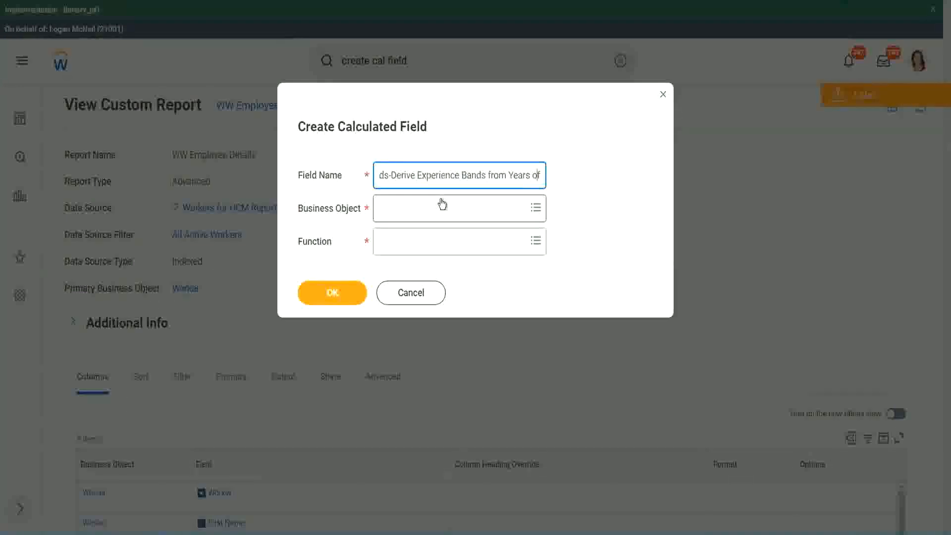
key(Left)
key(Left)
key(Left)
key(Left)
key(shift+Left)
key(shift+Left)
key(shift+Left)
key(shift+Left)
key(shift+Left)
key(shift+Left)
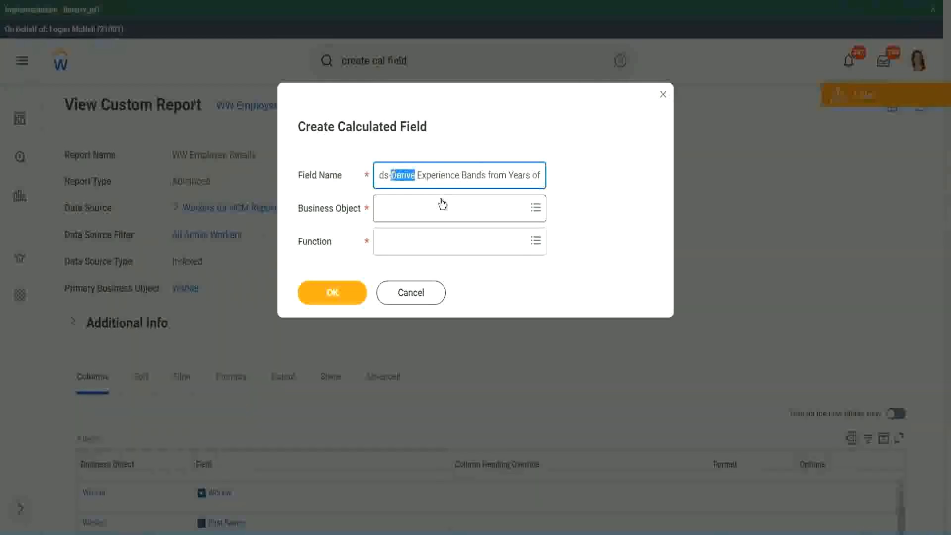
text(Determine)
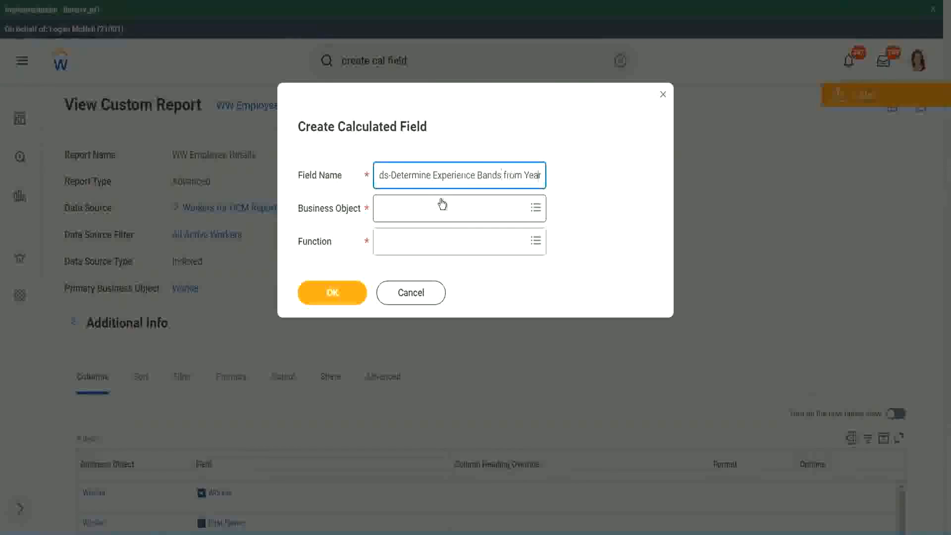
key(End)
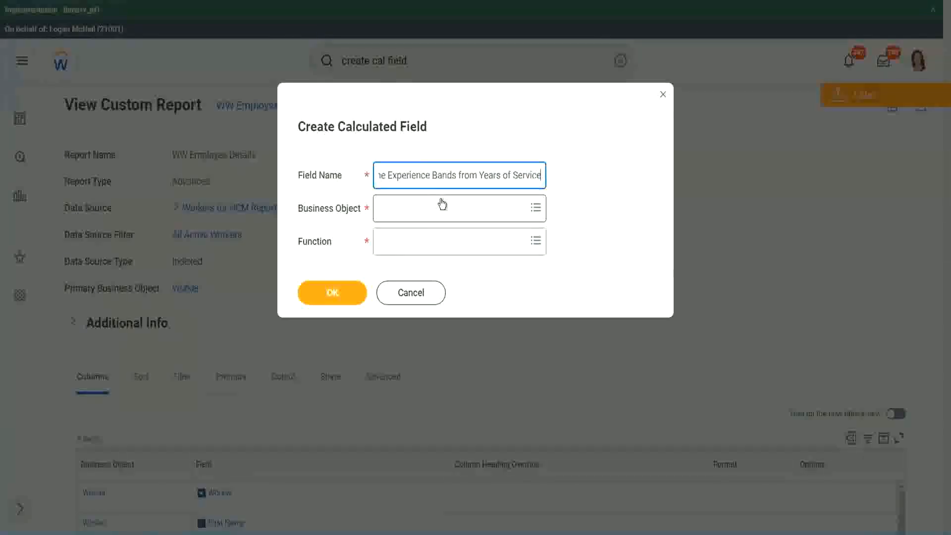
- Search the business objects for "worker" and set the new field's business object to Worker
click(422, 209)
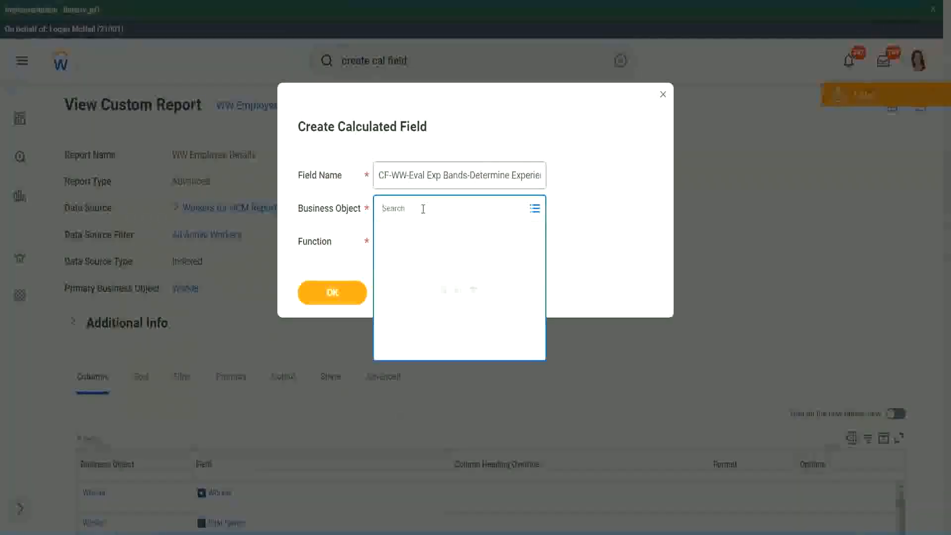
text(work)
key(Return)
text(er)
key(Return)
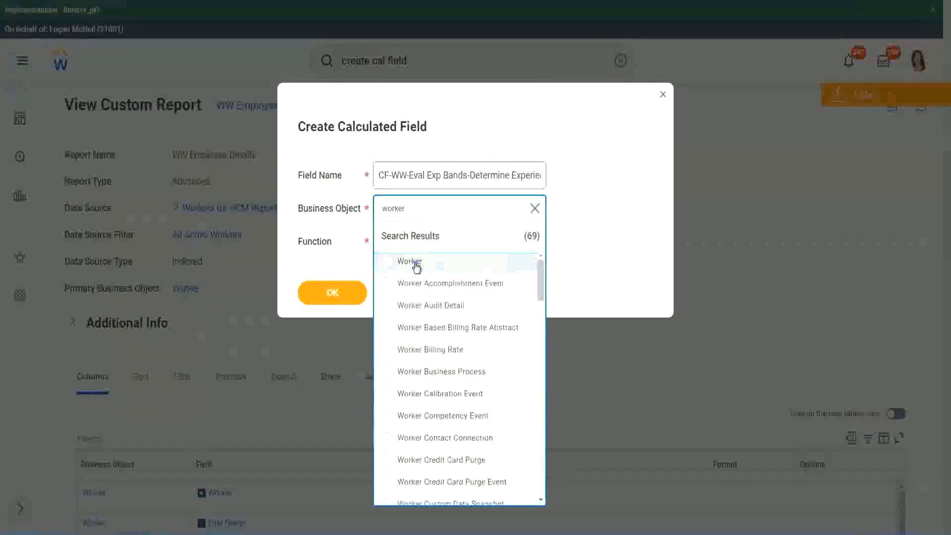
click(406, 261)
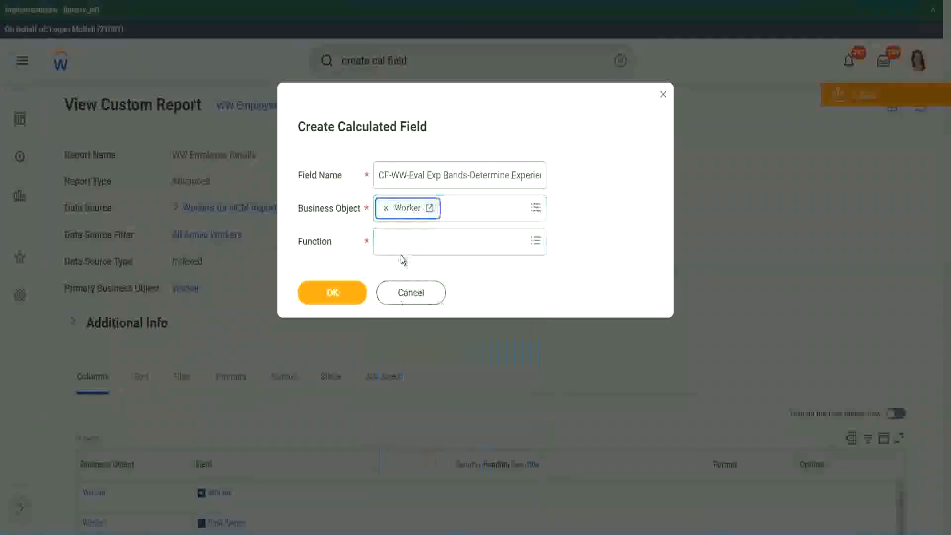
- Search the functions for "eval exp" and choose Evaluate Expression Band as the new field's function
click(402, 239)
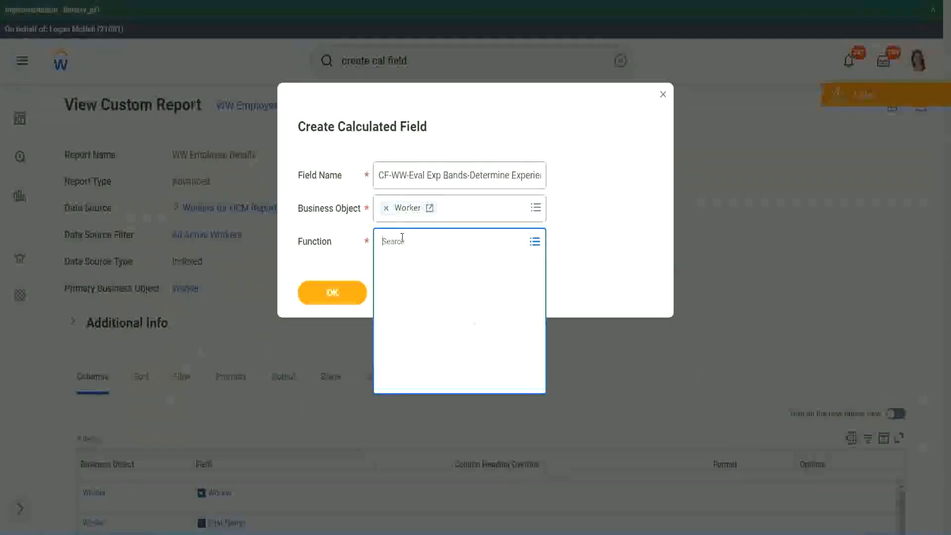
text(eval e)
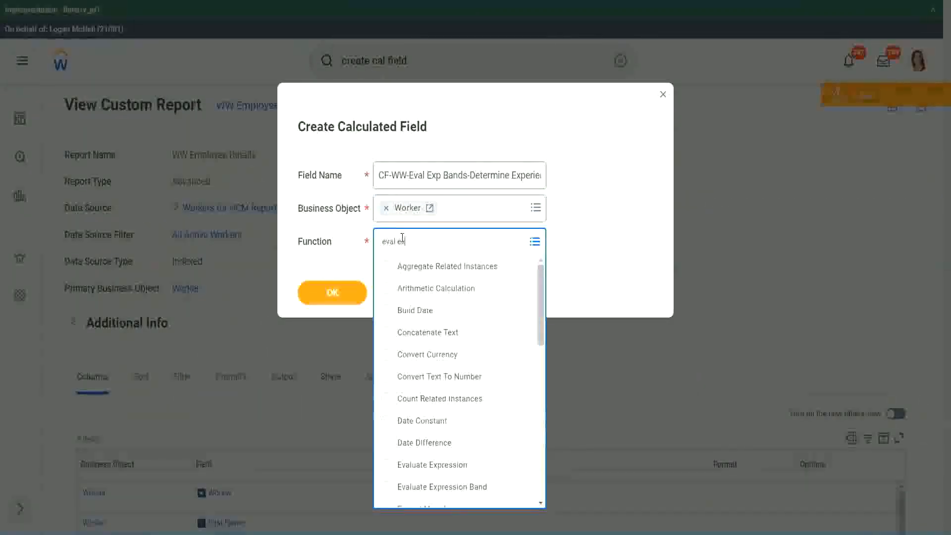
text(xp)
key(Return)
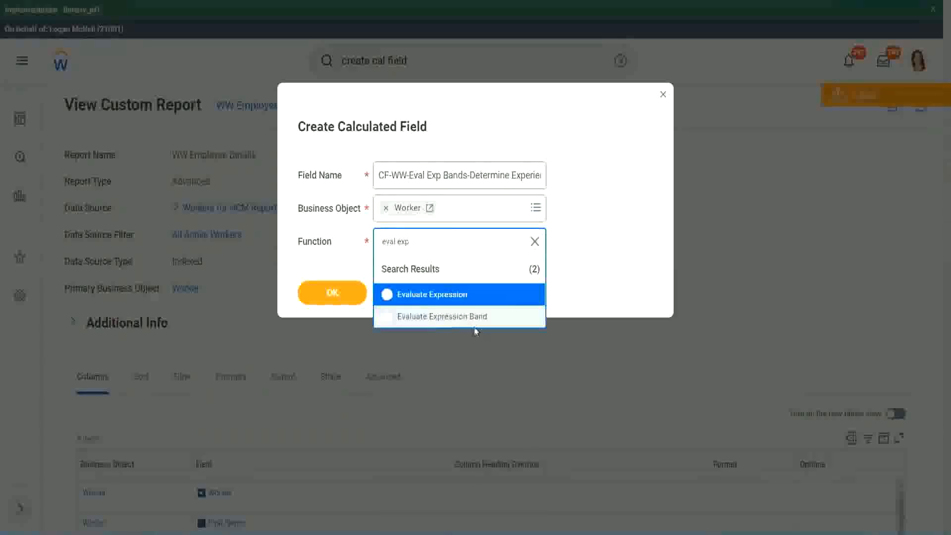
click(480, 322)
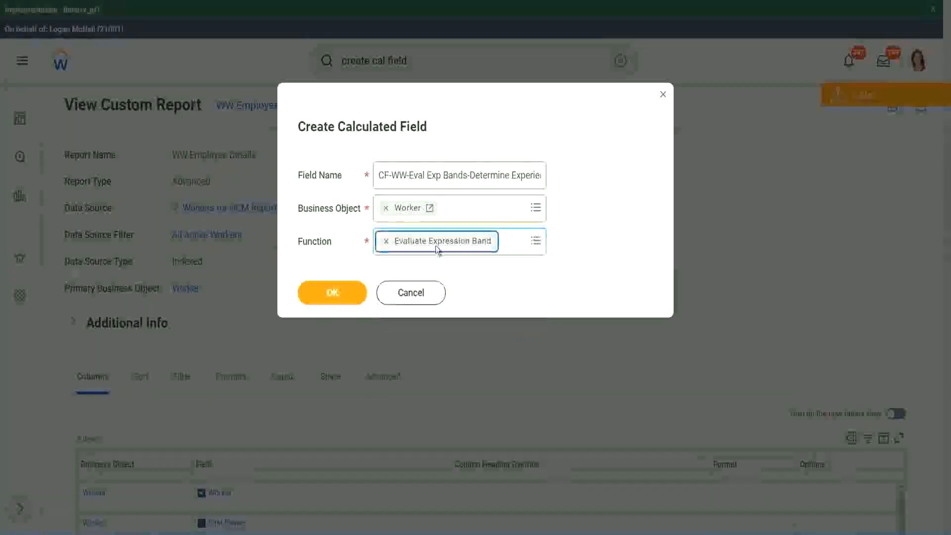
- Change "Eval Exp Bands" to "Eval Exp Band" in the field name and confirm the settings to open the field's definition
click(466, 176)
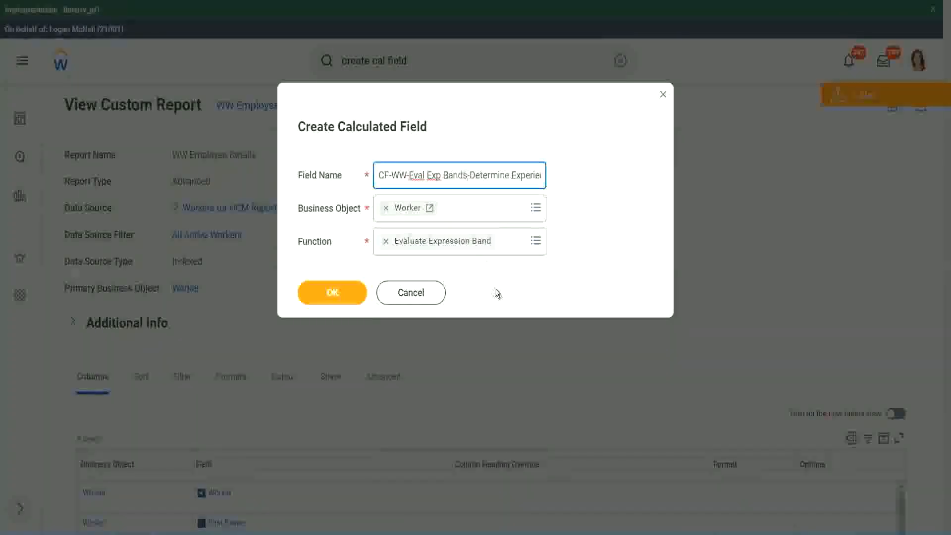
key(BackSpace)
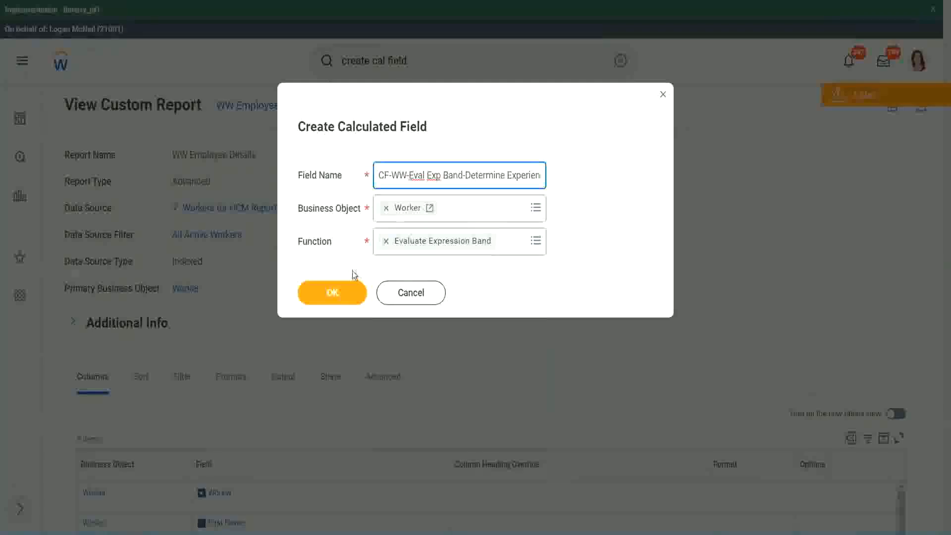
click(333, 291)
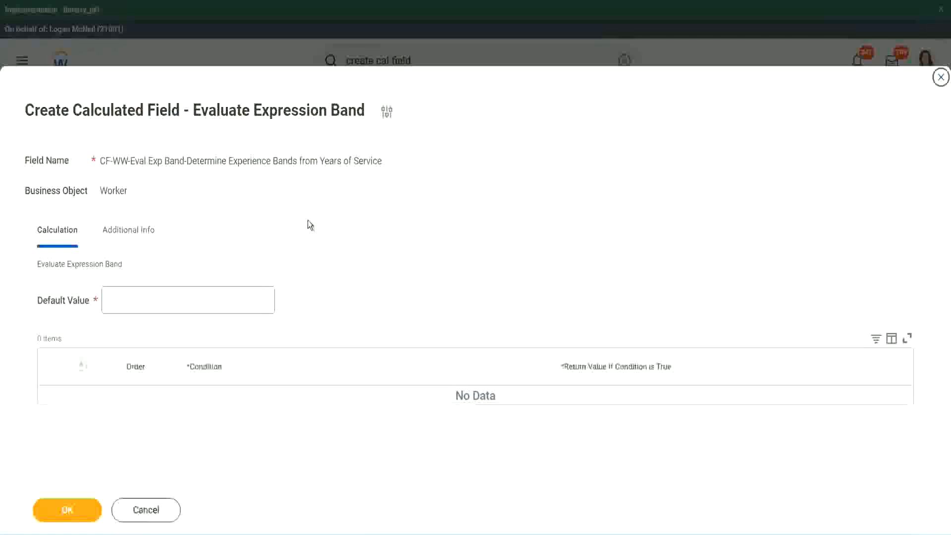
- Set the default value to "-" and add the first condition row
click(137, 306)
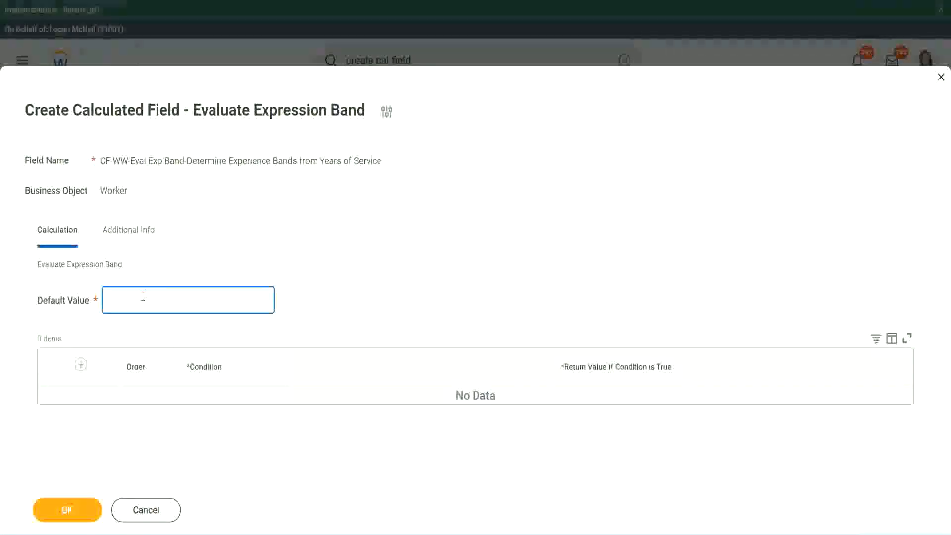
text(N)
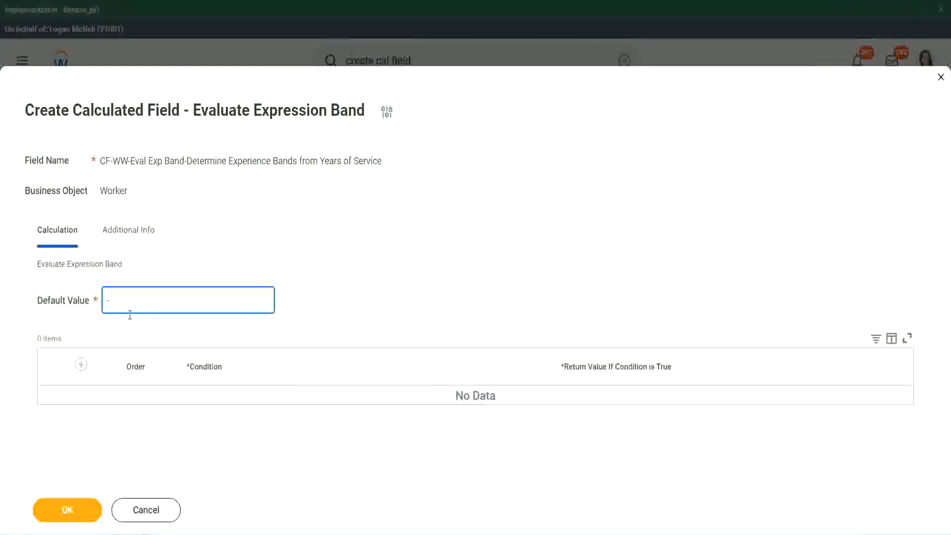
click(81, 366)
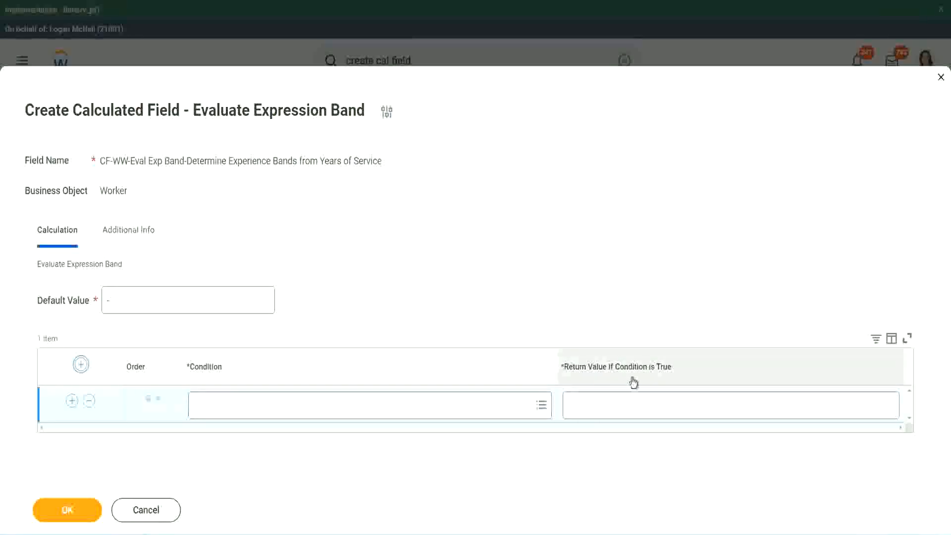
click(619, 406)
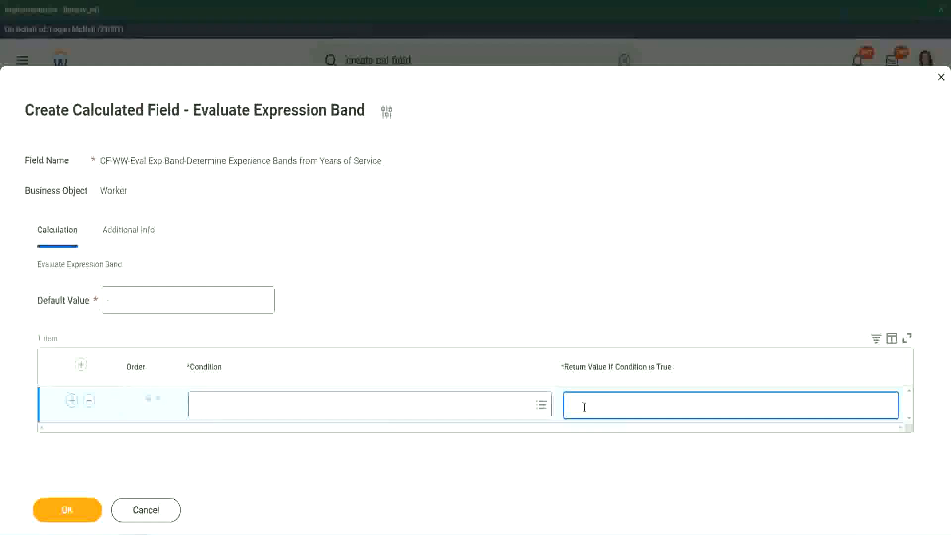
text(adkjdjaidjaijdi)
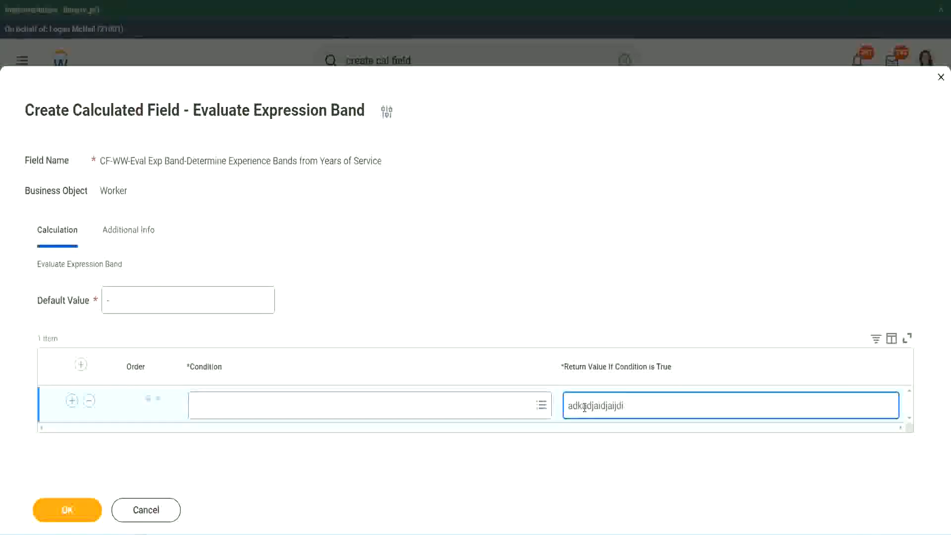
key(BackSpace)
key(BackSpace)
key(BackSpace)
key(BackSpace)
key(BackSpace)
key(BackSpace)
key(BackSpace)
key(BackSpace)
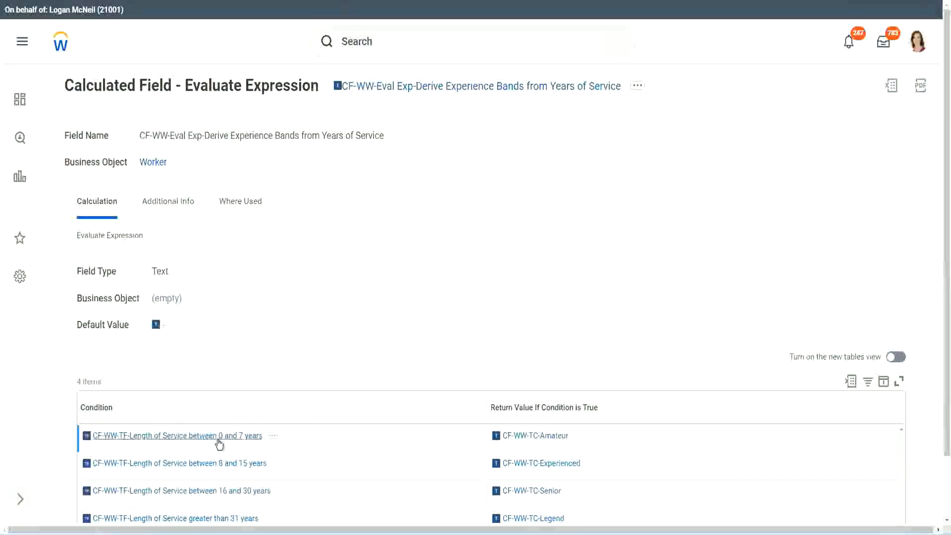
- Copy CF-WW-TF-Length of Service between 0 and 7 years from the existing field into the first row's condition, with return value Amateur
right_click(220, 441)
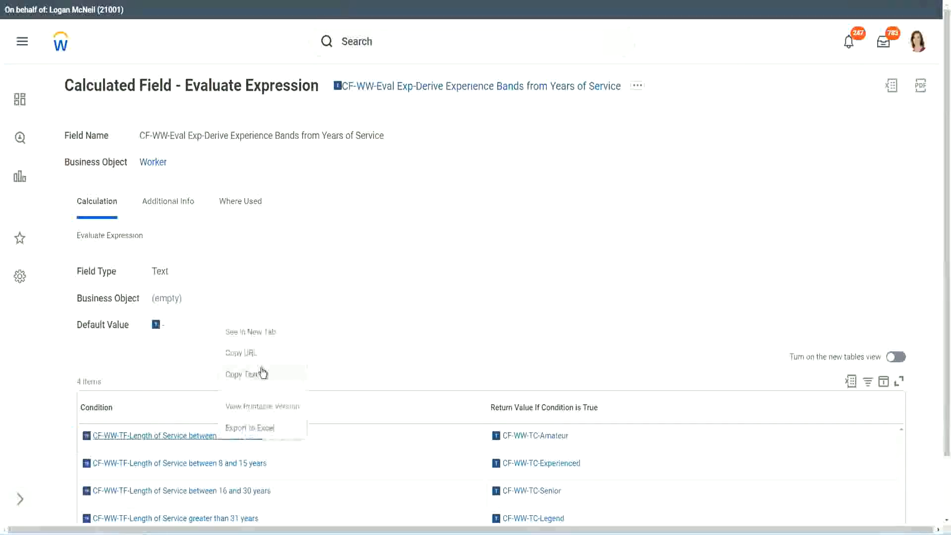
click(257, 374)
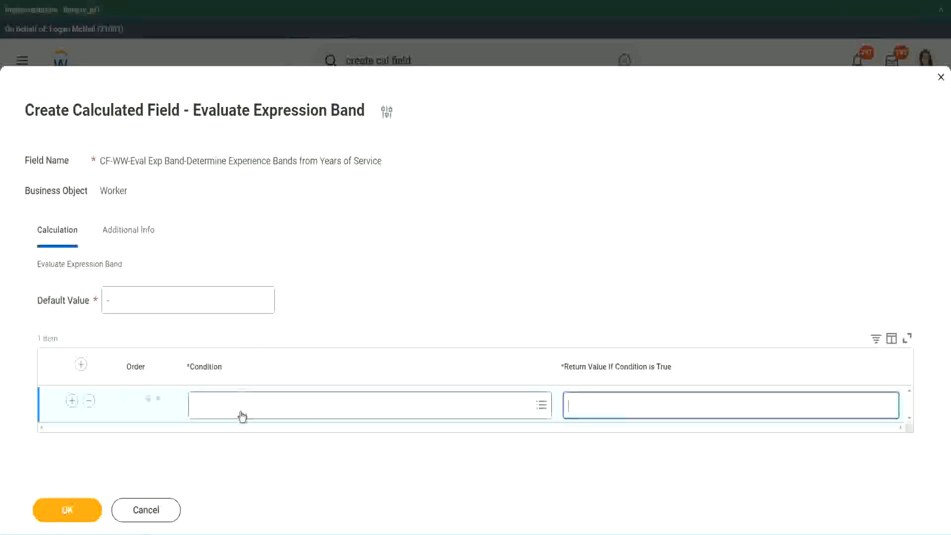
click(241, 416)
text(CF-WW-TF-Length of Service between 0 and 7 years)
key(Return)
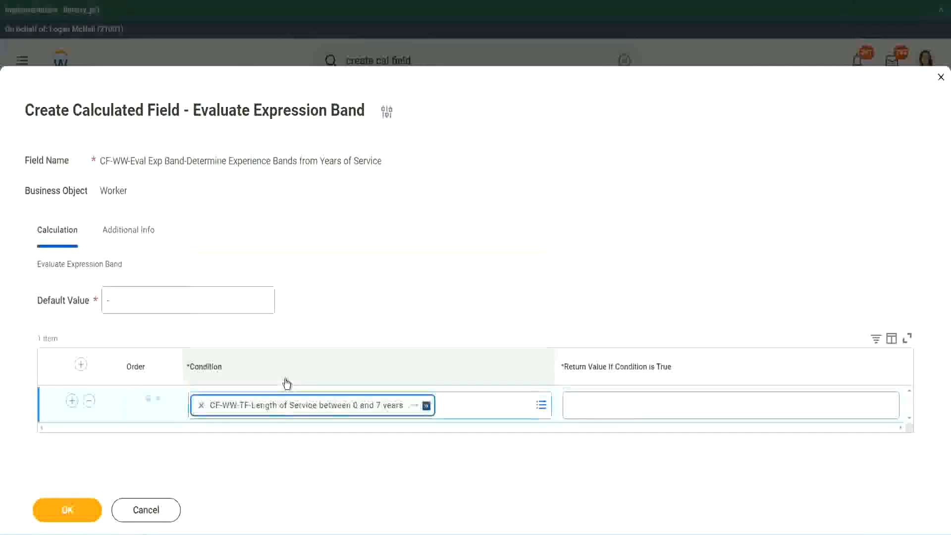
click(601, 396)
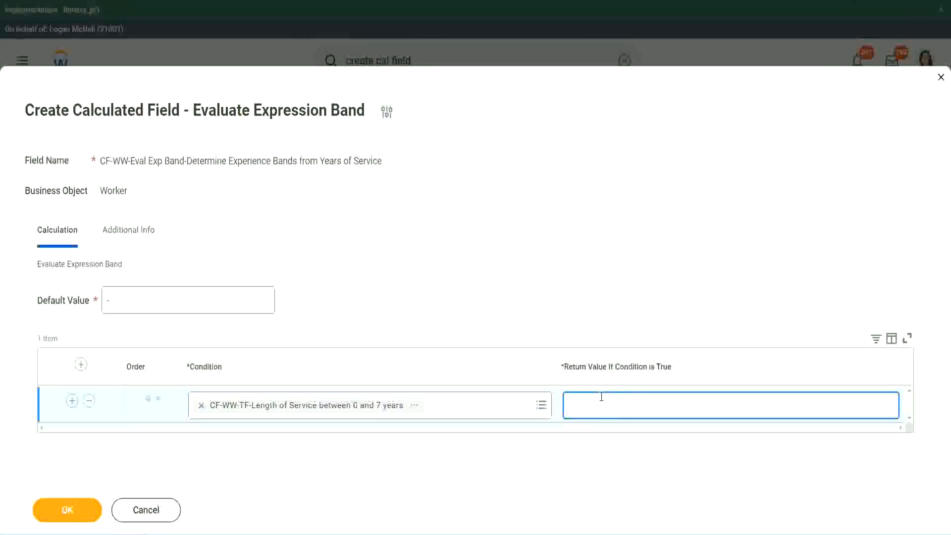
text(Amateur)
- Add three more empty condition rows below the Amateur row
click(72, 400)
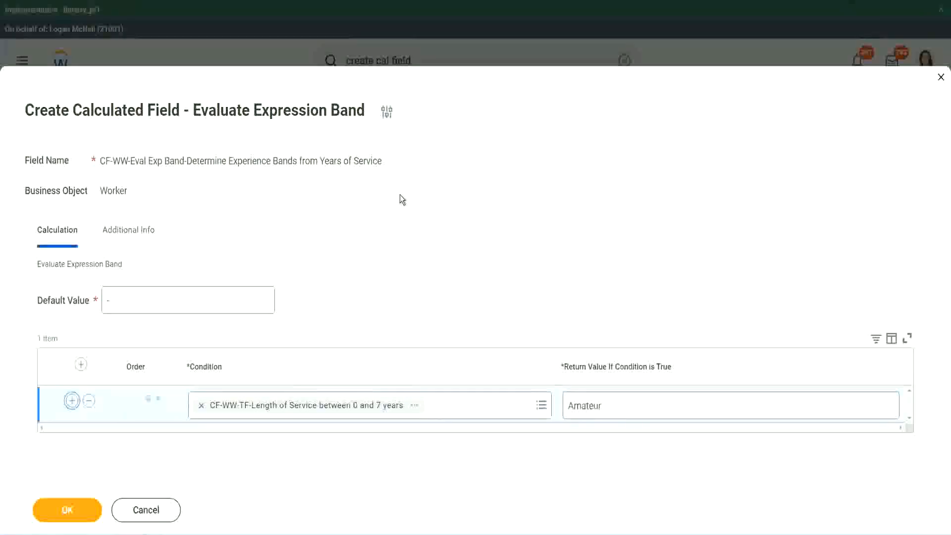
click(71, 439)
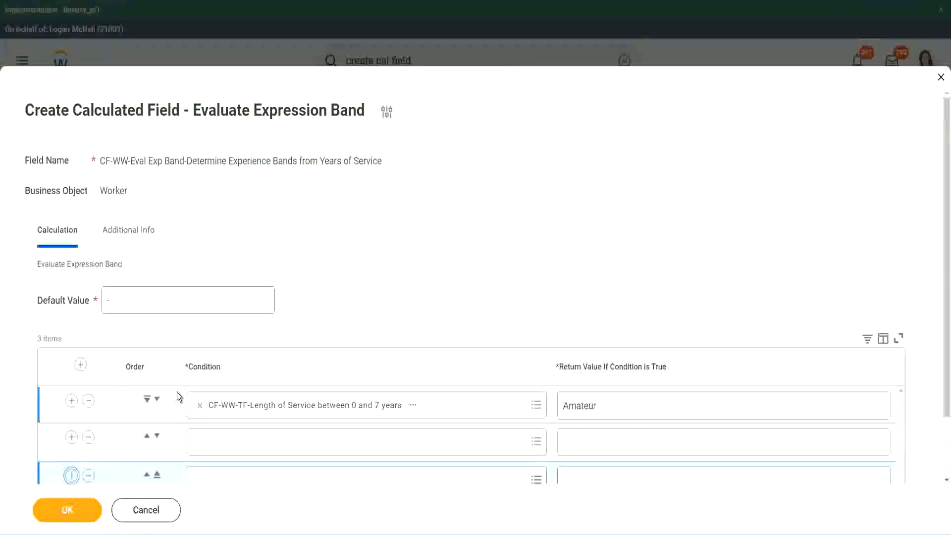
scroll(178, 397, down, 2)
click(71, 404)
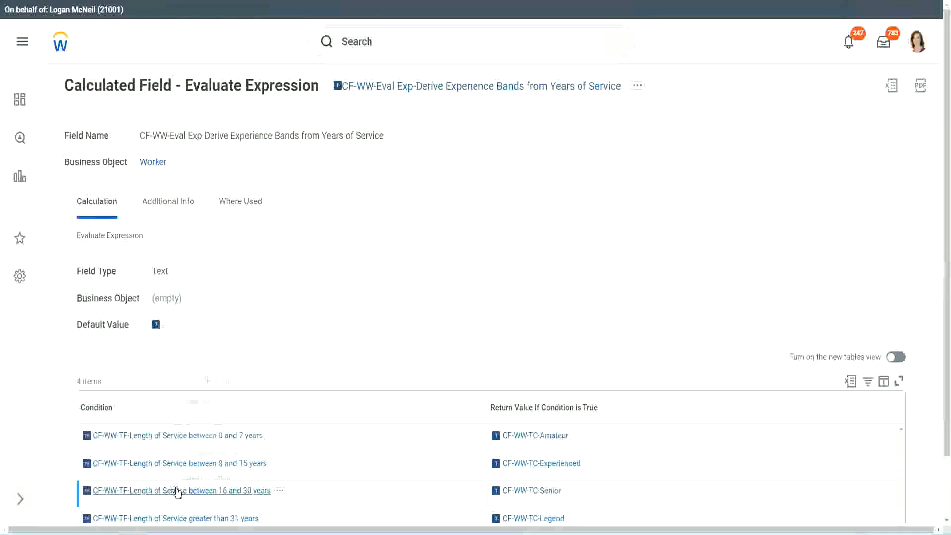
- Copy CF-WW-TF-Length of Service between 16 and 30 years from the existing field into the second row's condition and move that row down to third place
right_click(181, 490)
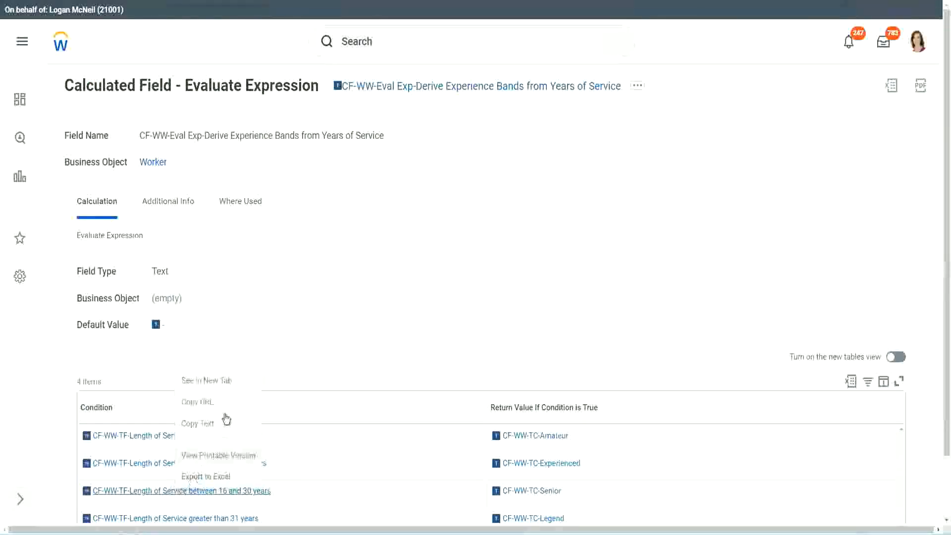
click(218, 381)
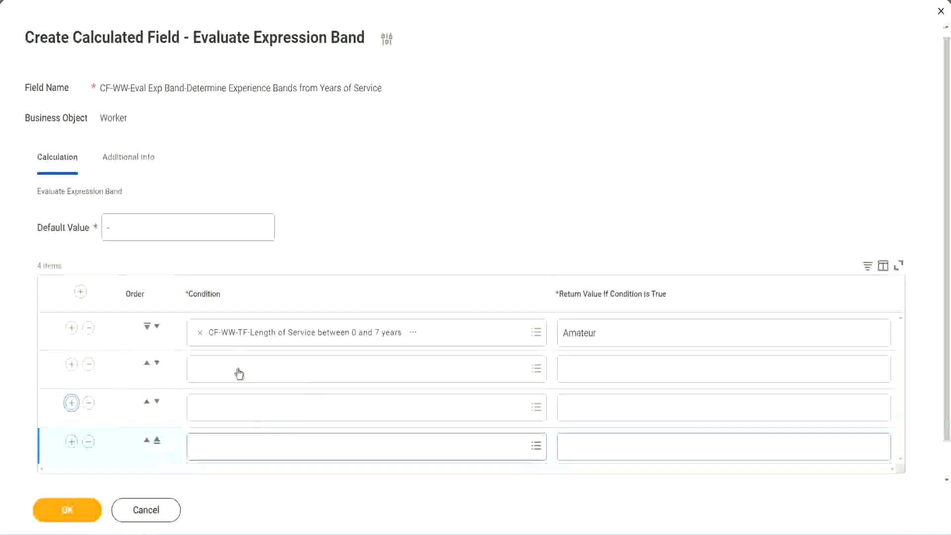
click(240, 365)
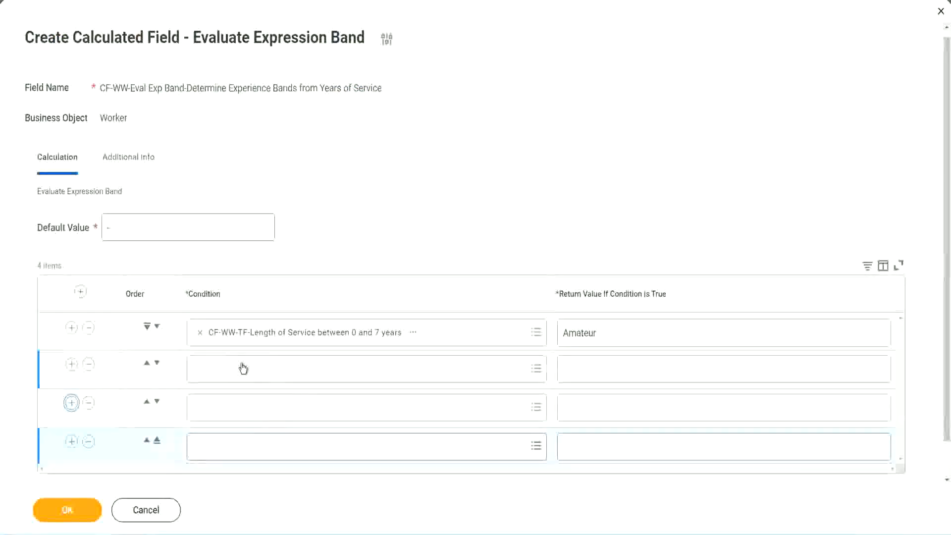
text(CF-WW-TF-Length of Service between 16 and 30 years)
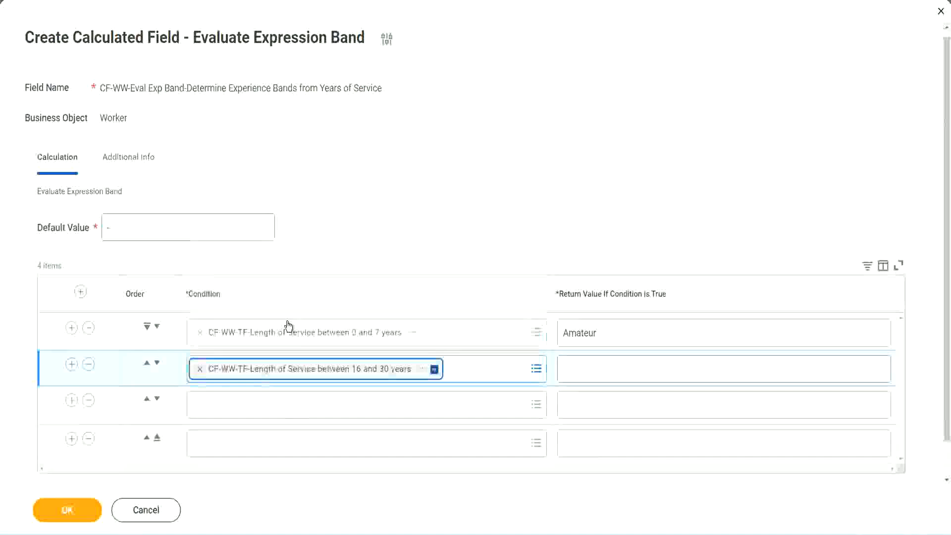
click(157, 362)
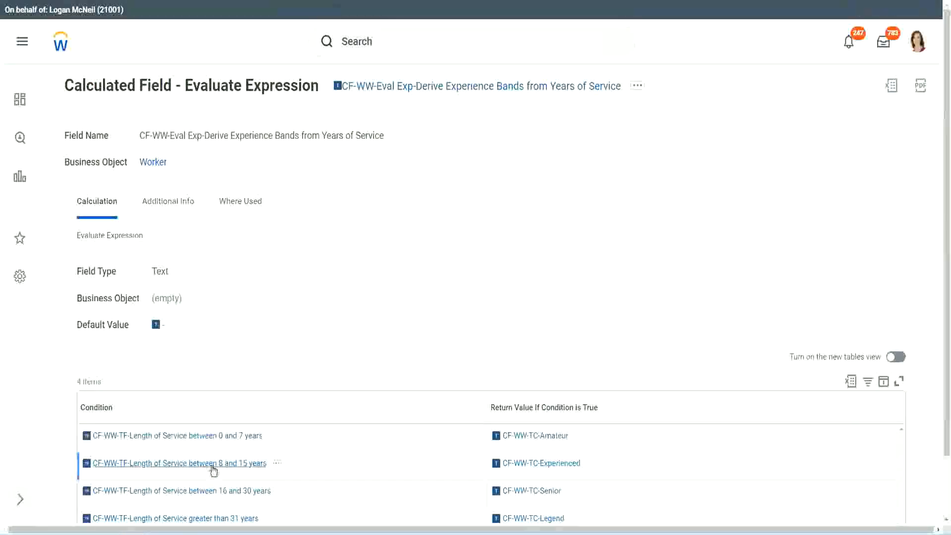
- Copy CF-WW-TF-Length of Service between 8 and 15 years from the existing field into the second row's condition
right_click(214, 469)
click(233, 399)
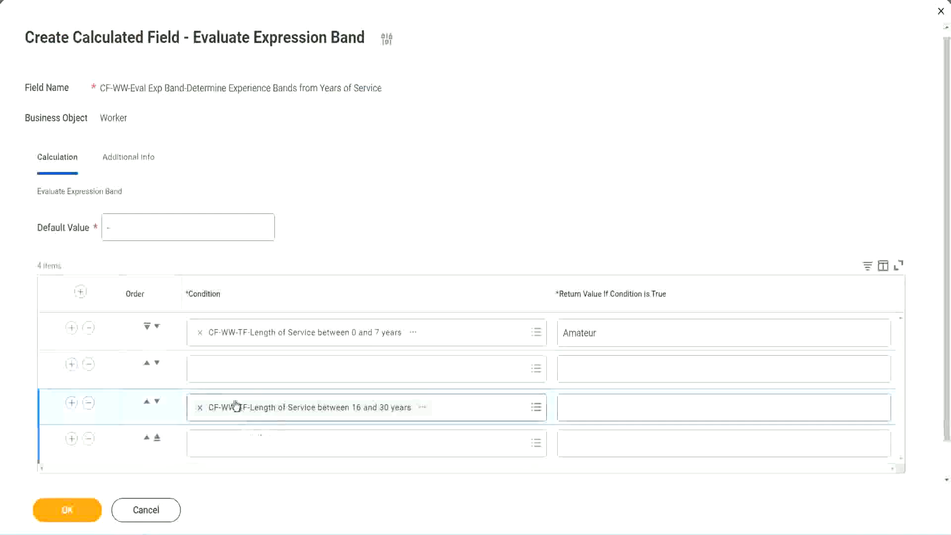
click(238, 379)
key(ctrl+v)
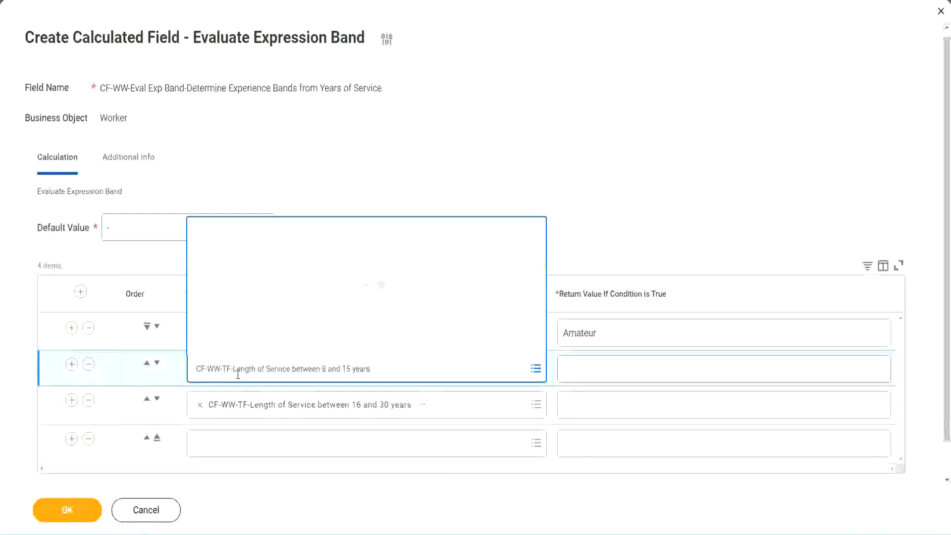
key(Return)
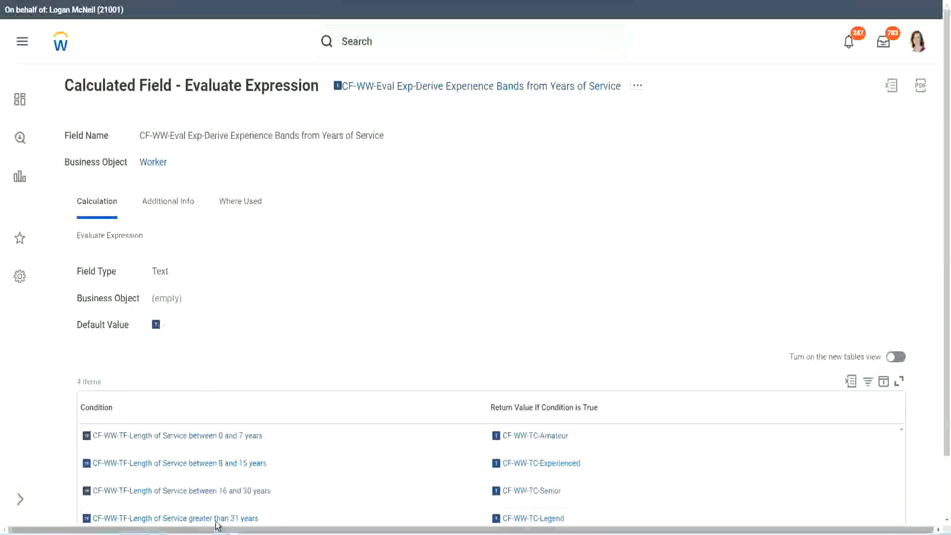
- Copy CF-WW-TF-Length of Service greater than 31 years from the existing field into the fourth row's condition
right_click(217, 524)
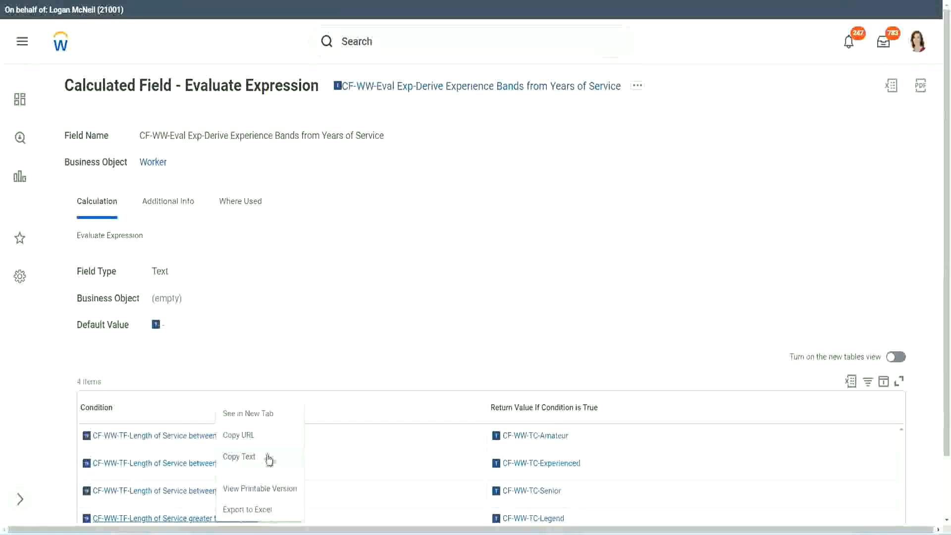
click(272, 466)
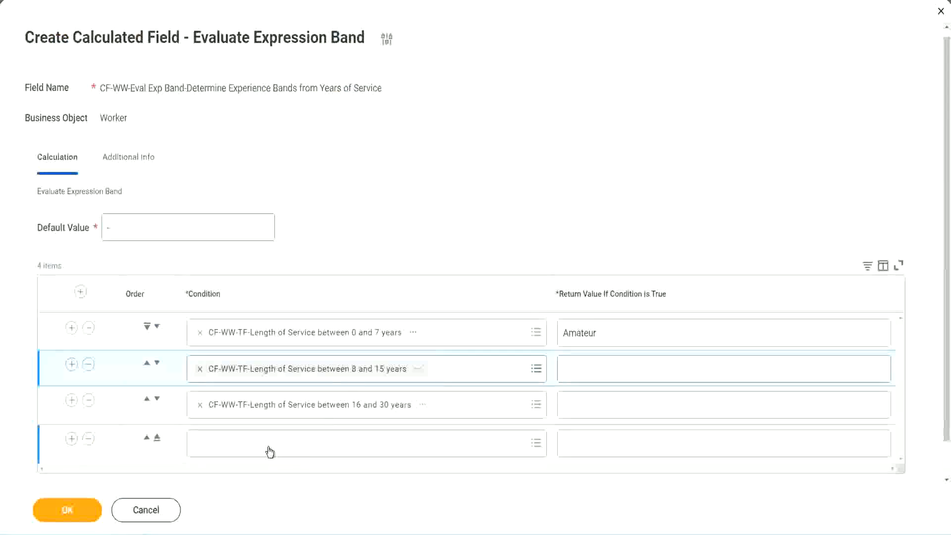
click(270, 451)
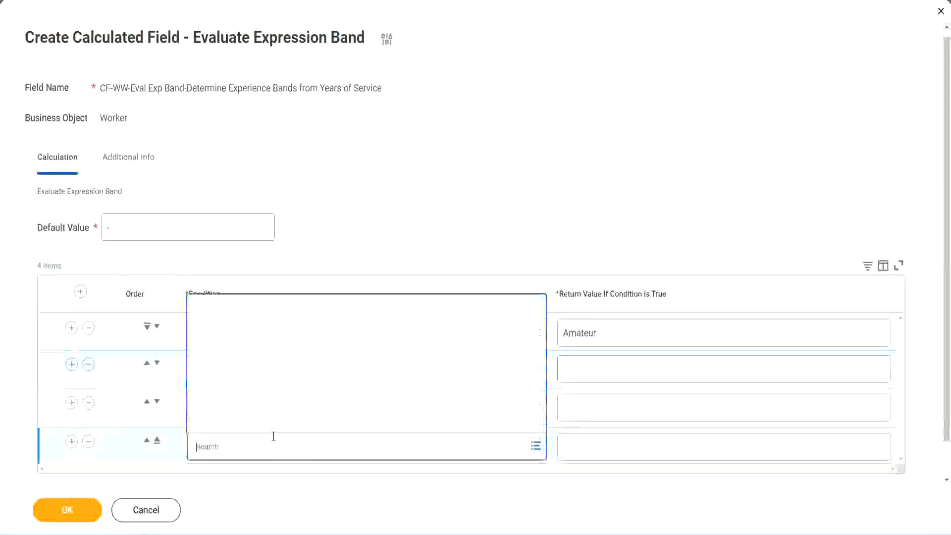
key(ctrl+v)
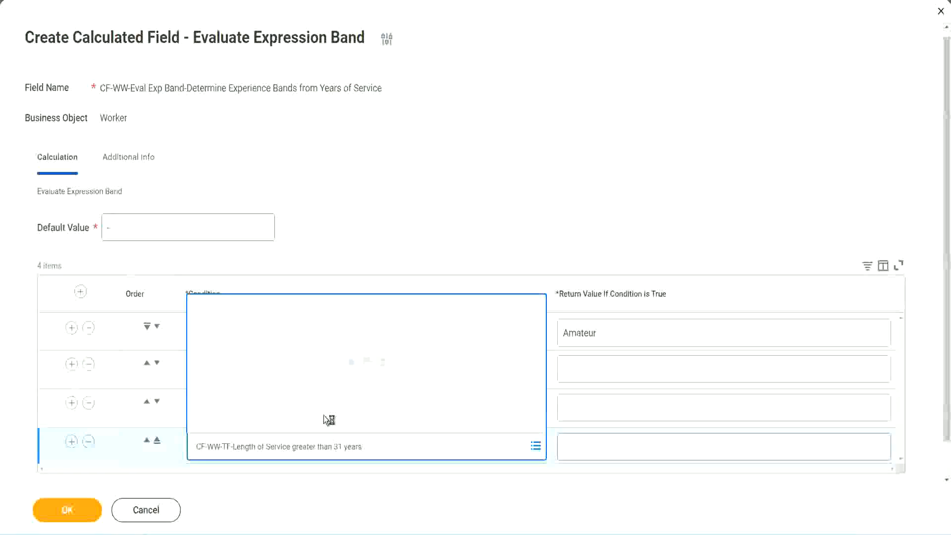
- Set the return values to Legend for row four, Senior for row three and Experienced for row two, and save the calculated field
click(625, 446)
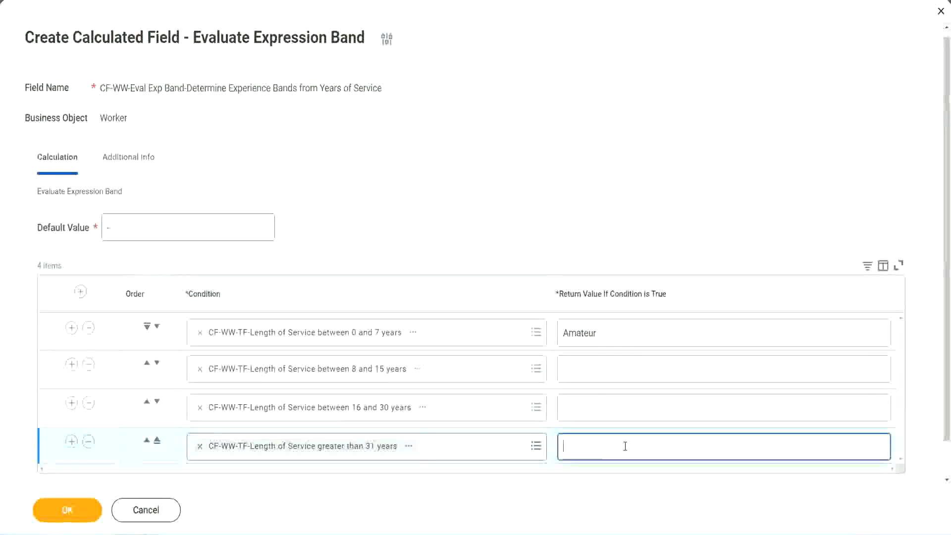
text(Le)
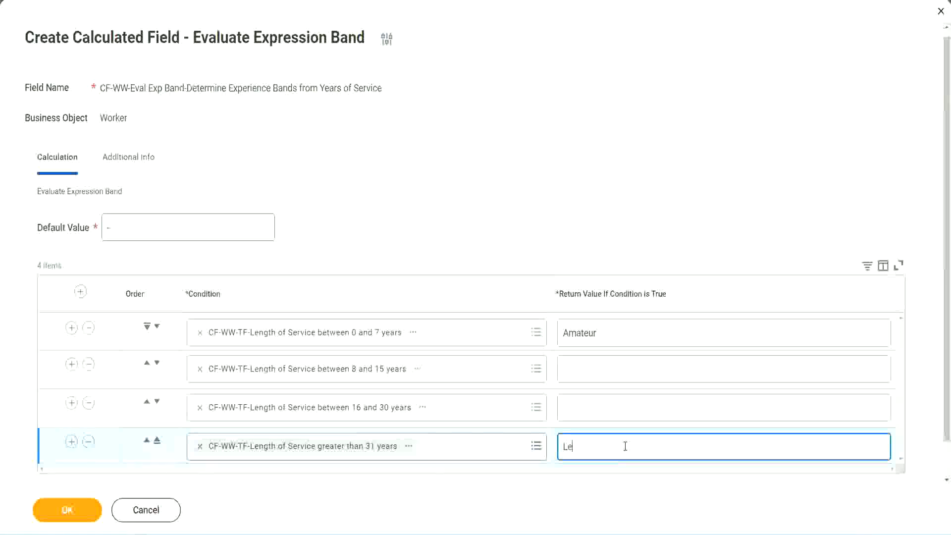
text(gend)
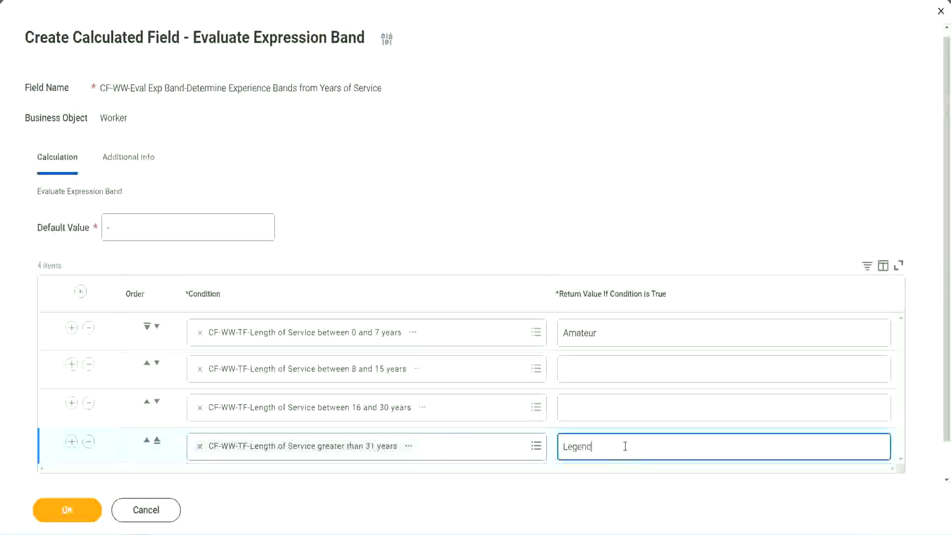
click(585, 407)
text(senior)
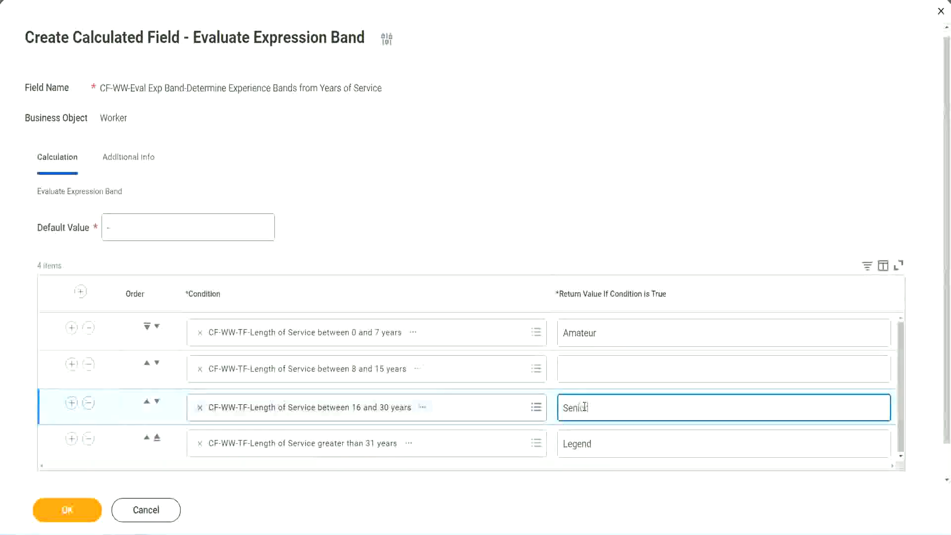
click(600, 370)
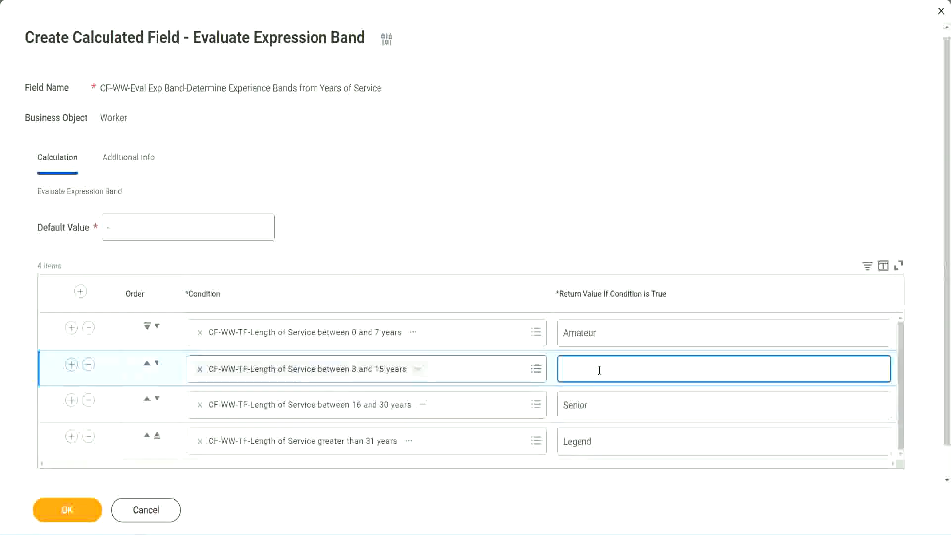
text(Experienced)
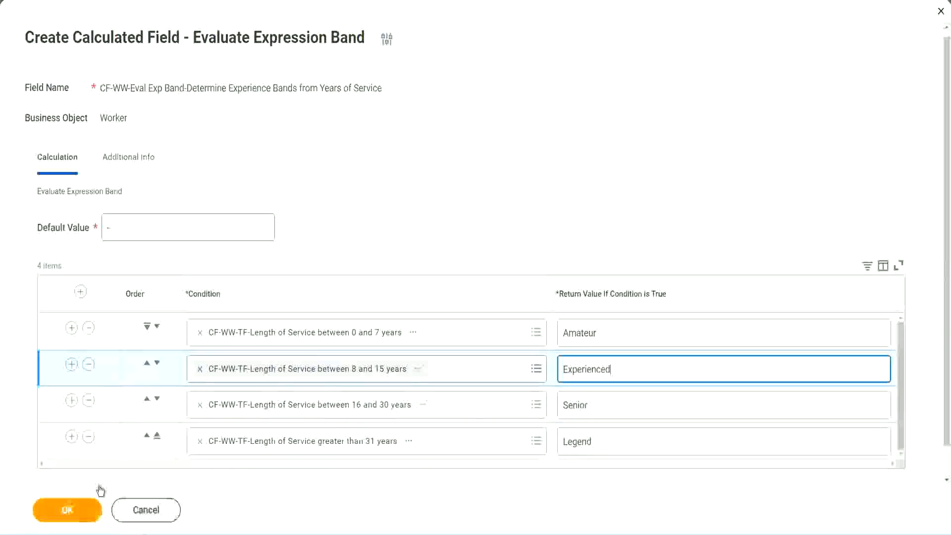
click(89, 508)
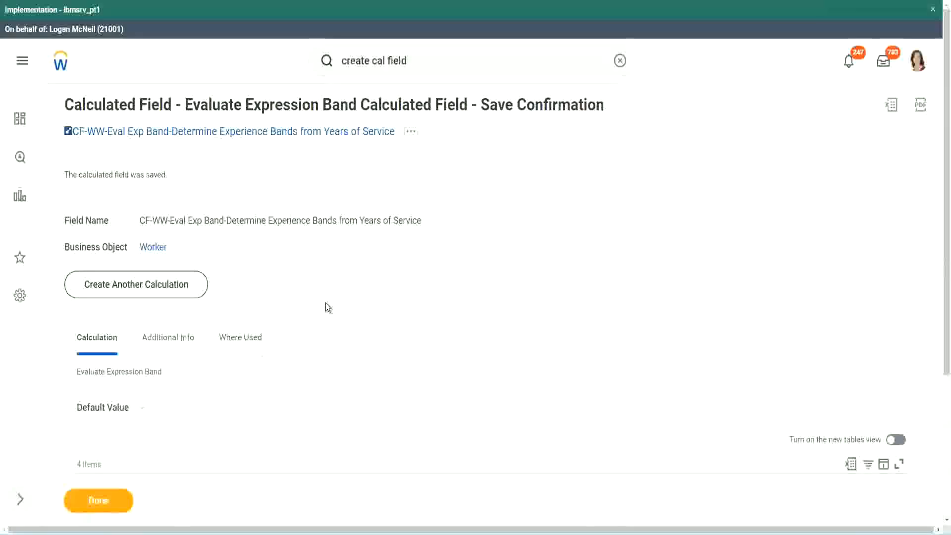
- Review the return value assigned to each length-of-service condition in the saved calculated field
scroll(325, 302, down, 3)
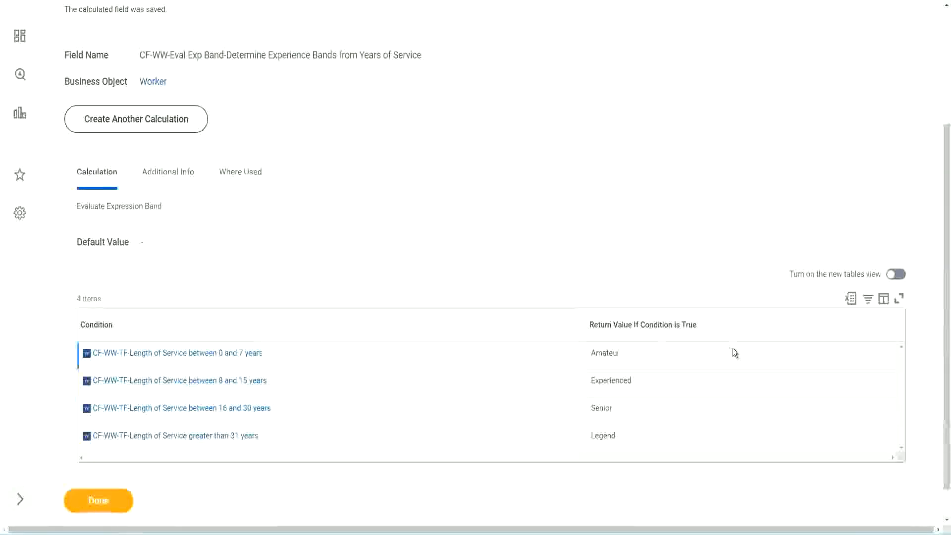
double_click(609, 352)
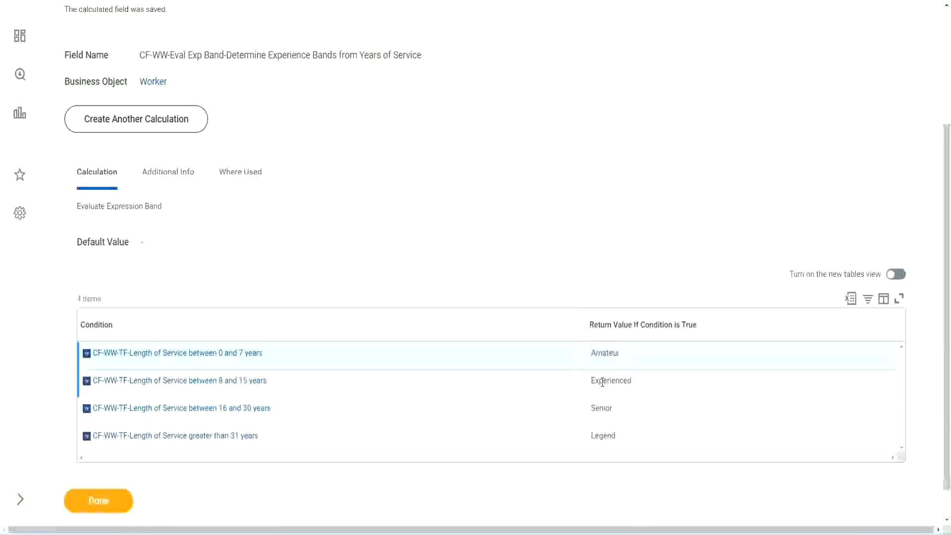
double_click(601, 381)
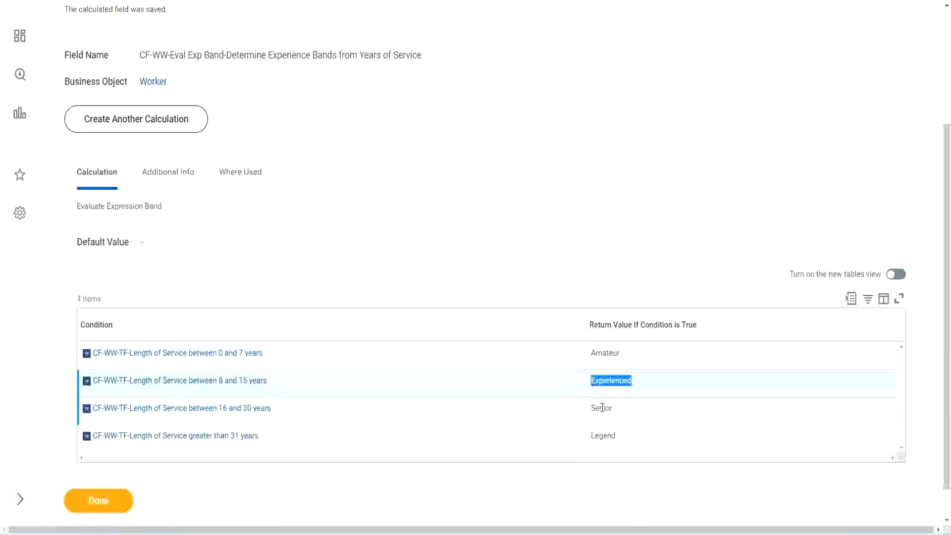
double_click(602, 407)
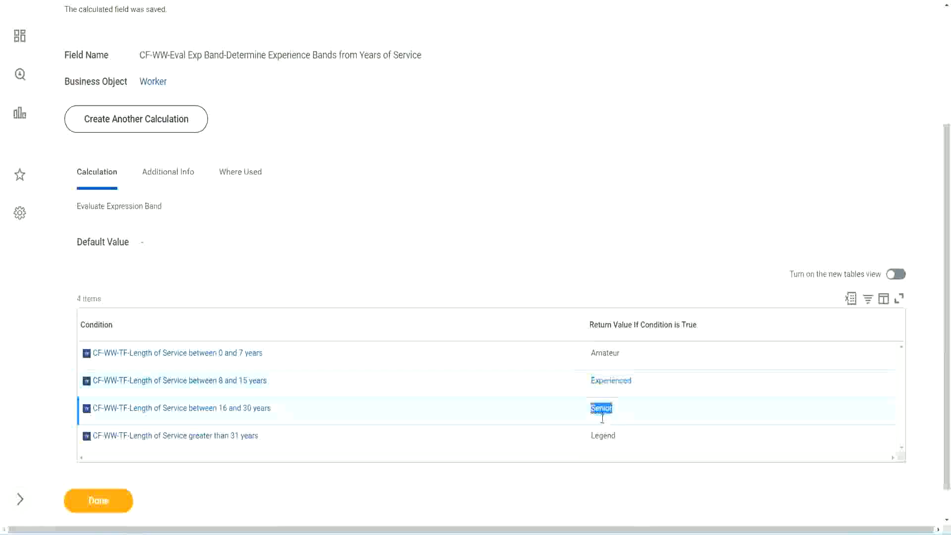
click(604, 432)
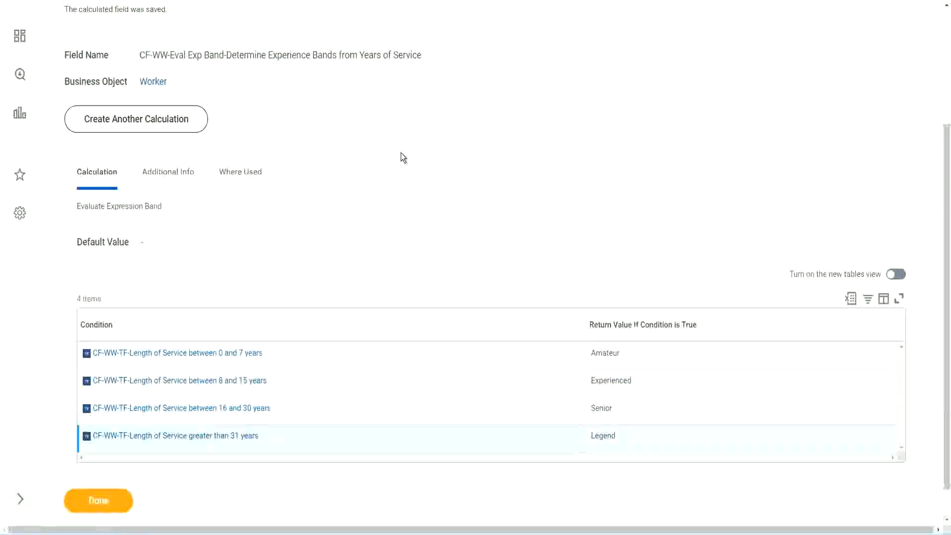
- Copy the name of the saved Evaluate Expression Band calculated field as text
scroll(401, 152, up, 3)
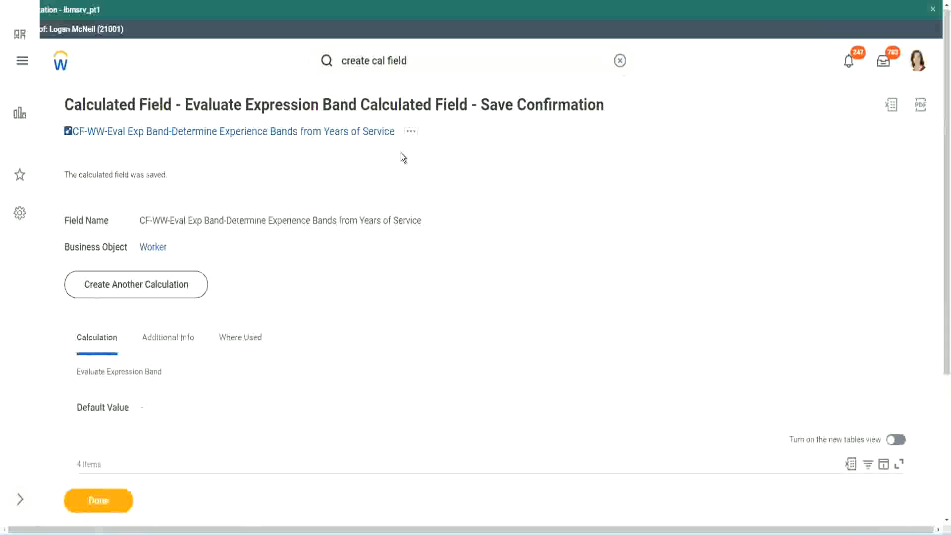
right_click(312, 134)
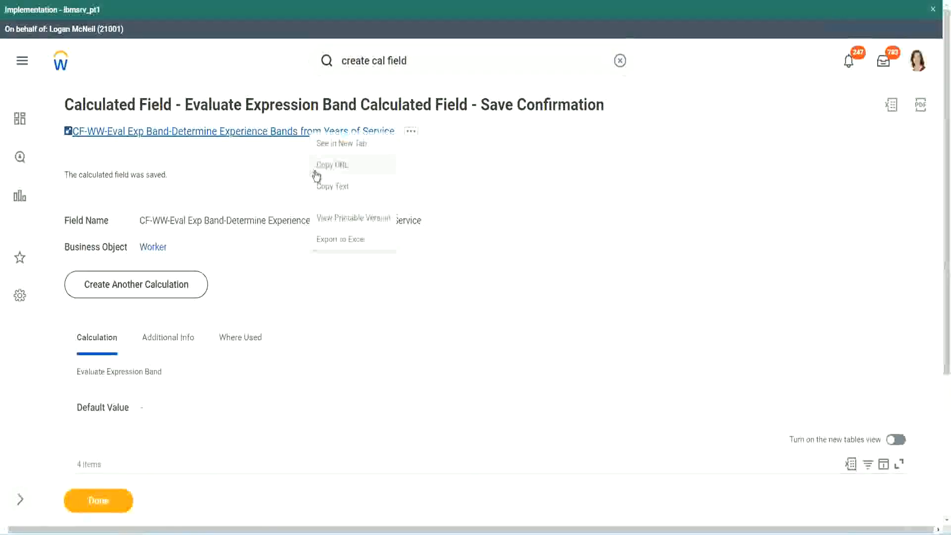
click(330, 187)
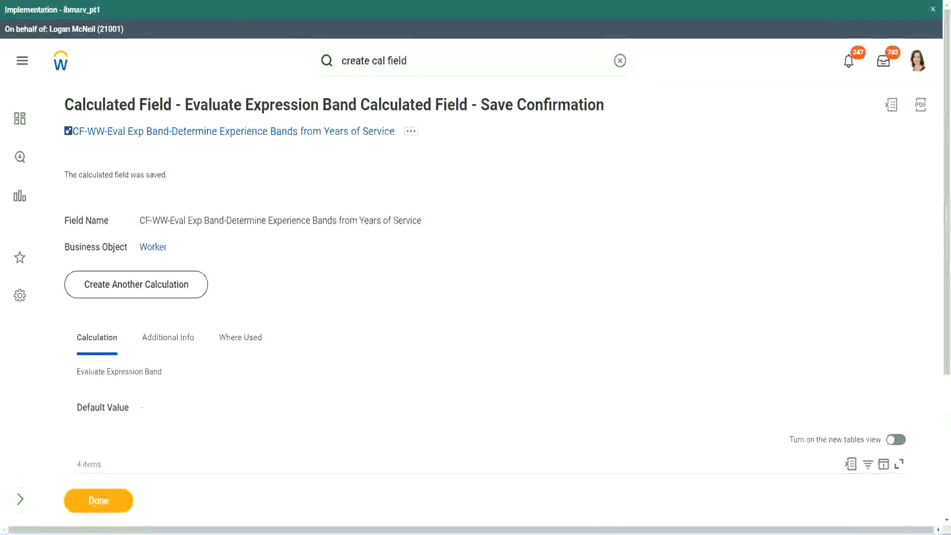
- Examine the saved field's conditions and return values, and check the experience band notes in Notepad++ before returning to Workday
scroll(314, 383, down, 2)
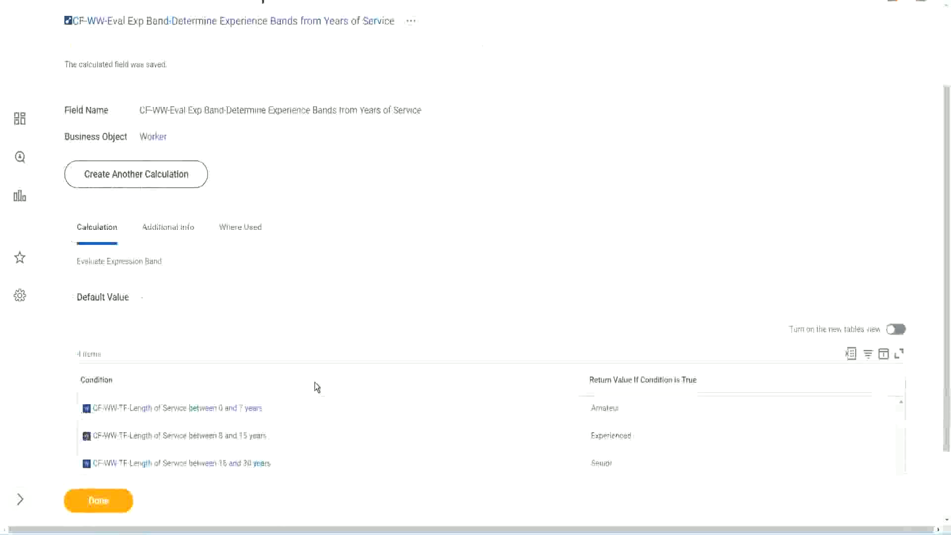
scroll(315, 383, down, 1)
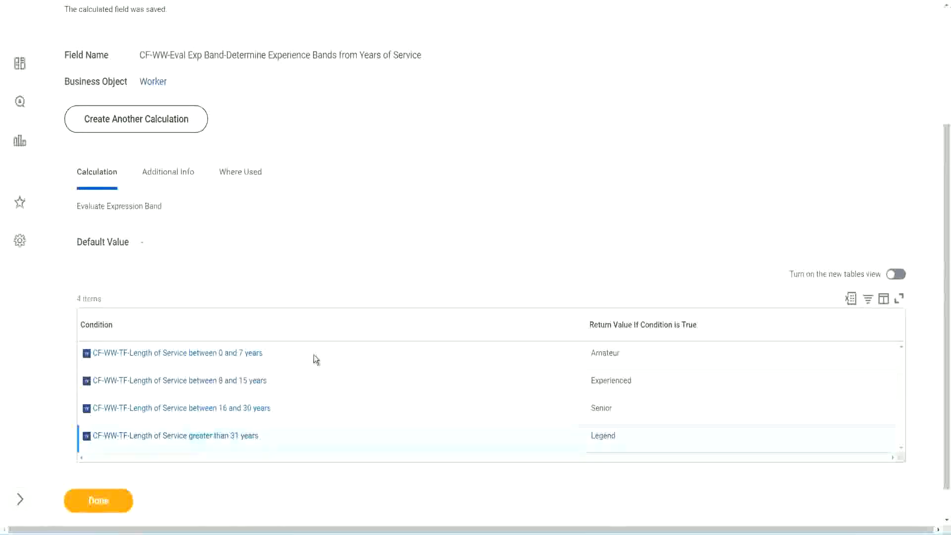
scroll(331, 221, up, 2)
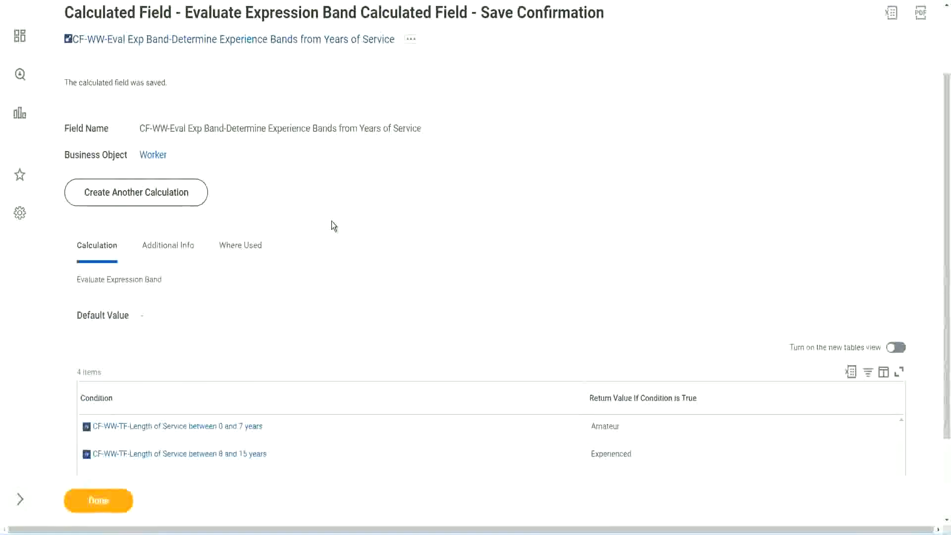
scroll(332, 221, down, 2)
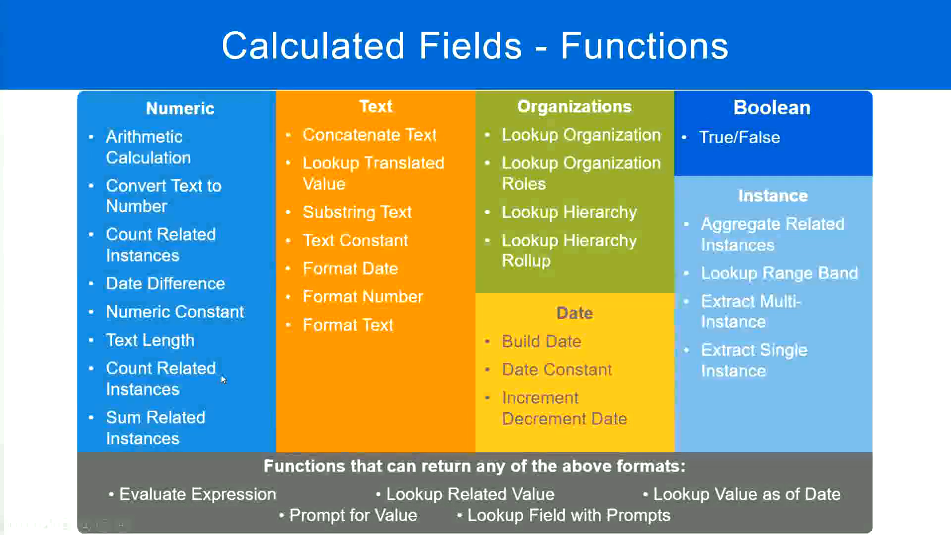
key(alt+Tab)
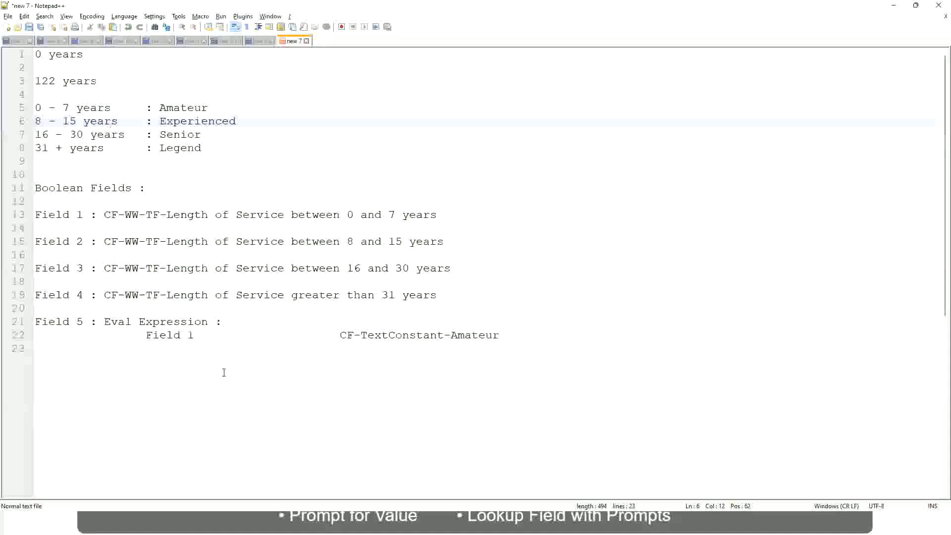
key(alt+Tab)
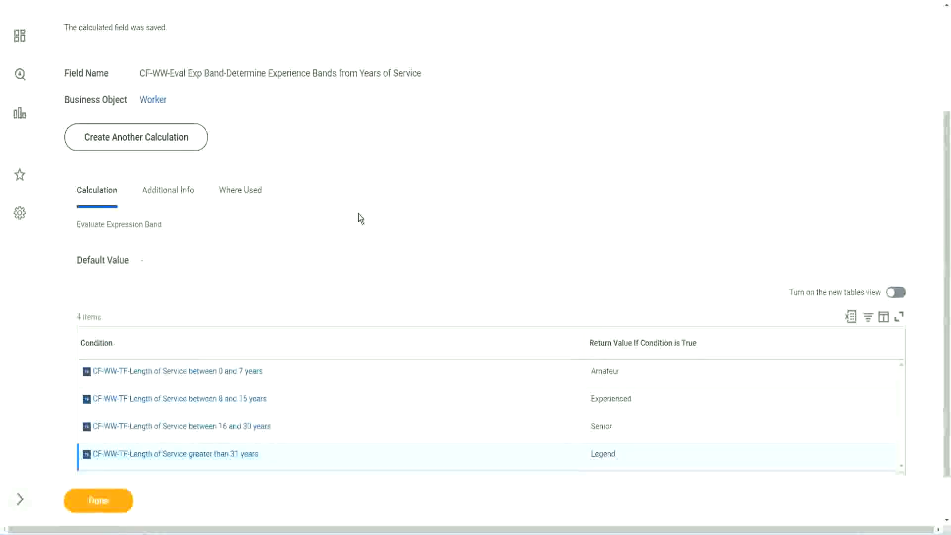
scroll(358, 214, up, 3)
scroll(358, 213, down, 4)
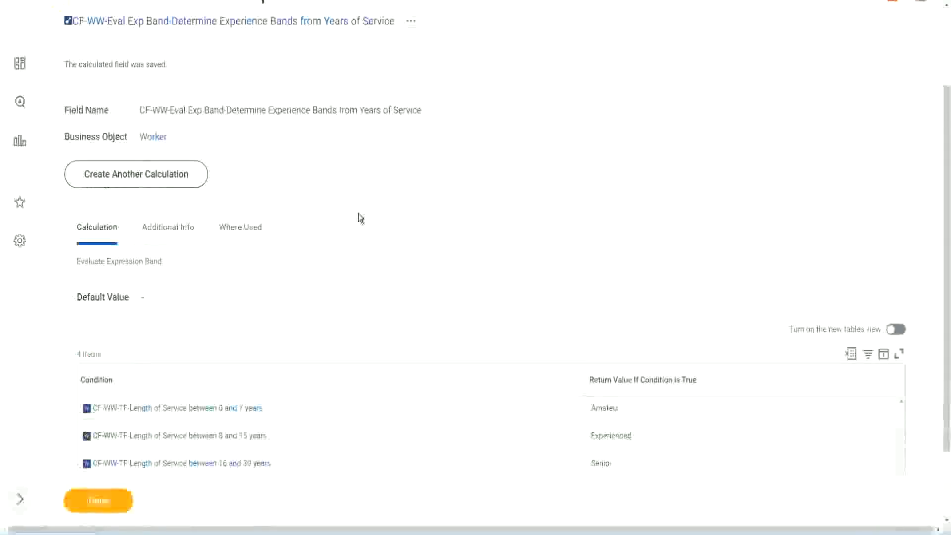
- Finish viewing the saved calculated field and open the WW Employee Details custom report for editing
click(110, 499)
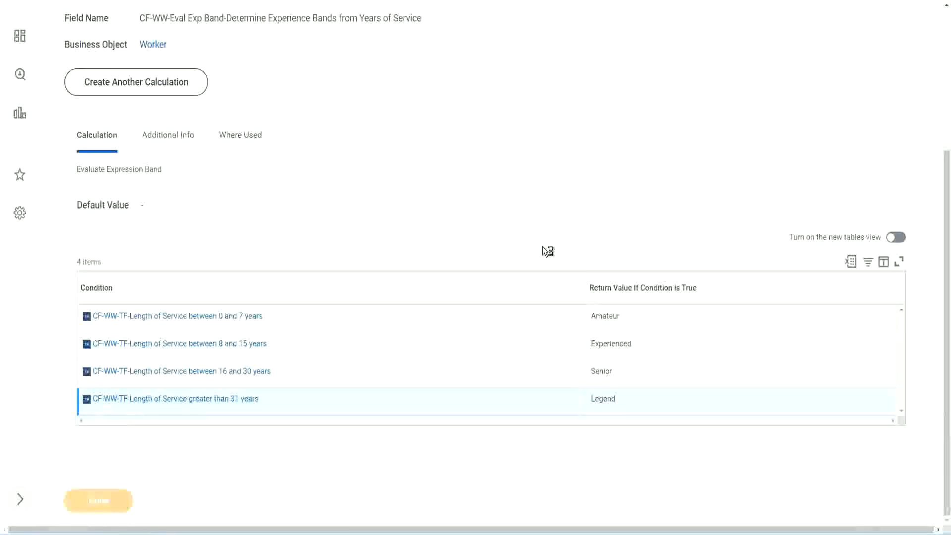
scroll(426, 221, down, 3)
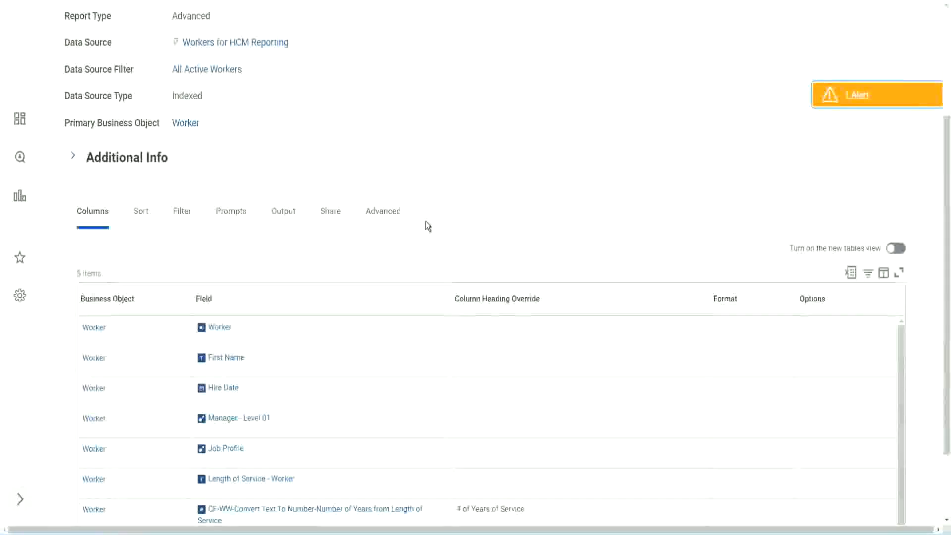
scroll(426, 221, up, 3)
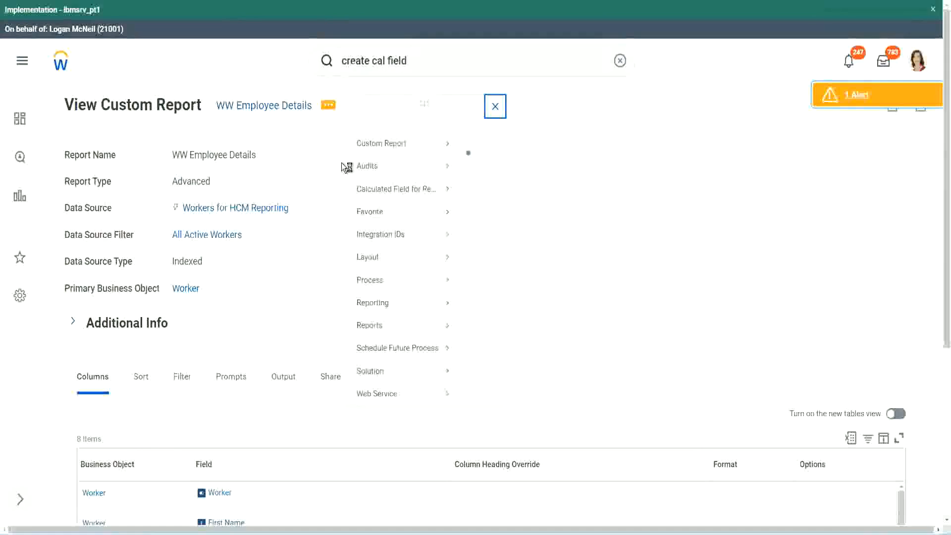
mouse_move(404, 164)
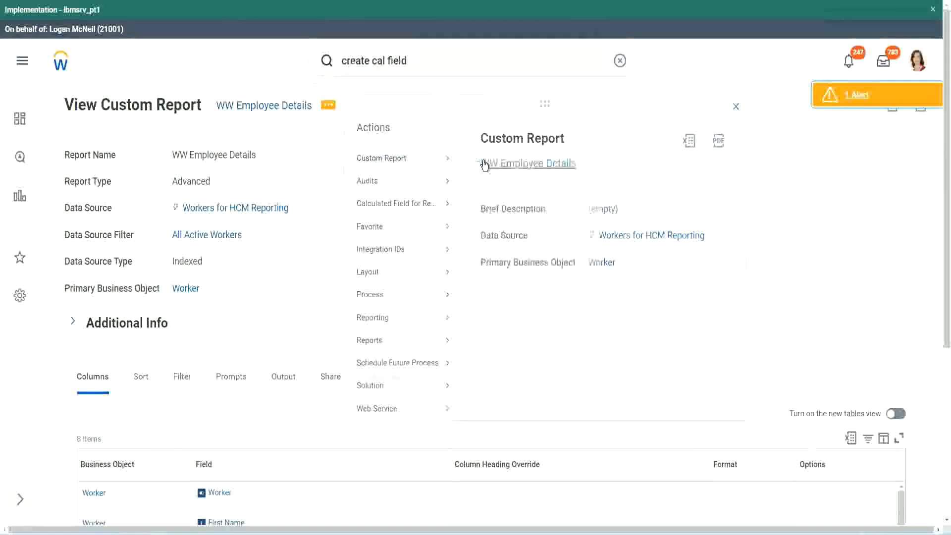
click(483, 163)
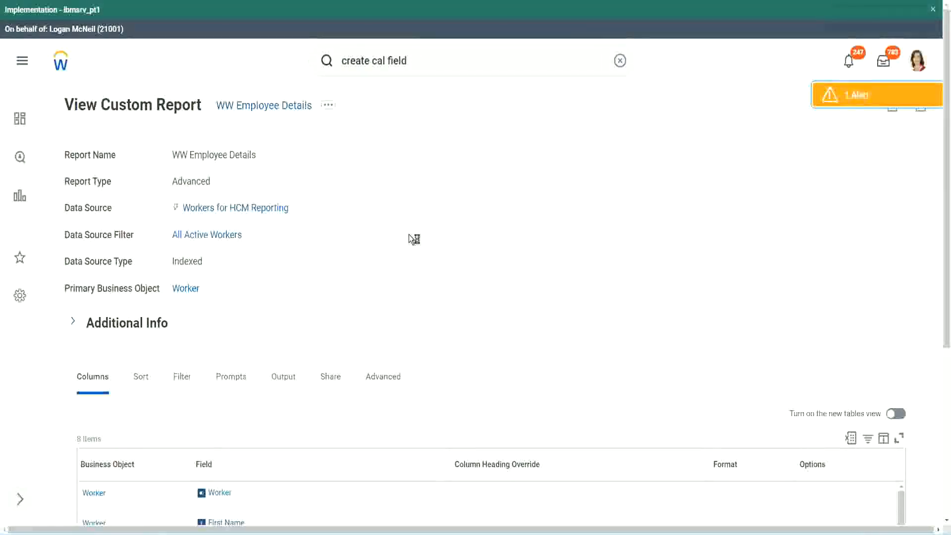
scroll(414, 239, down, 1)
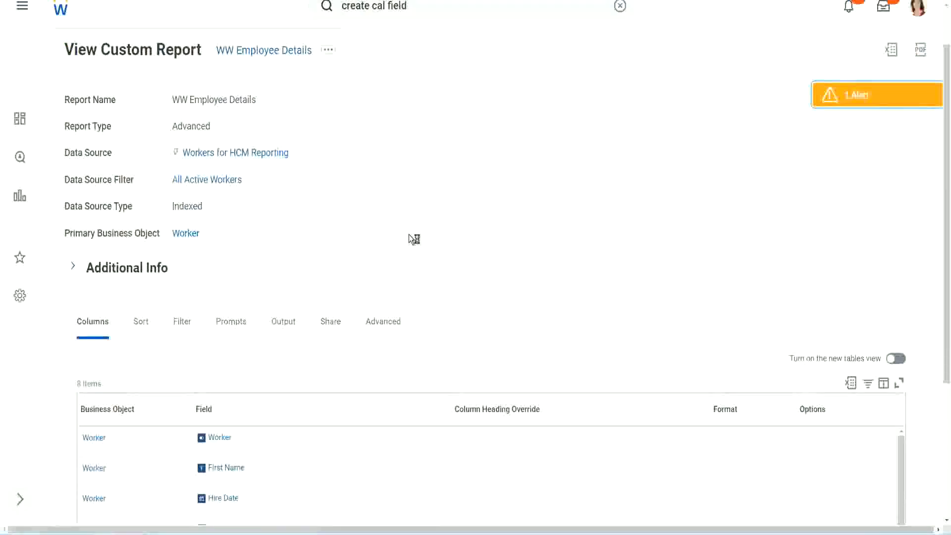
scroll(410, 235, down, 4)
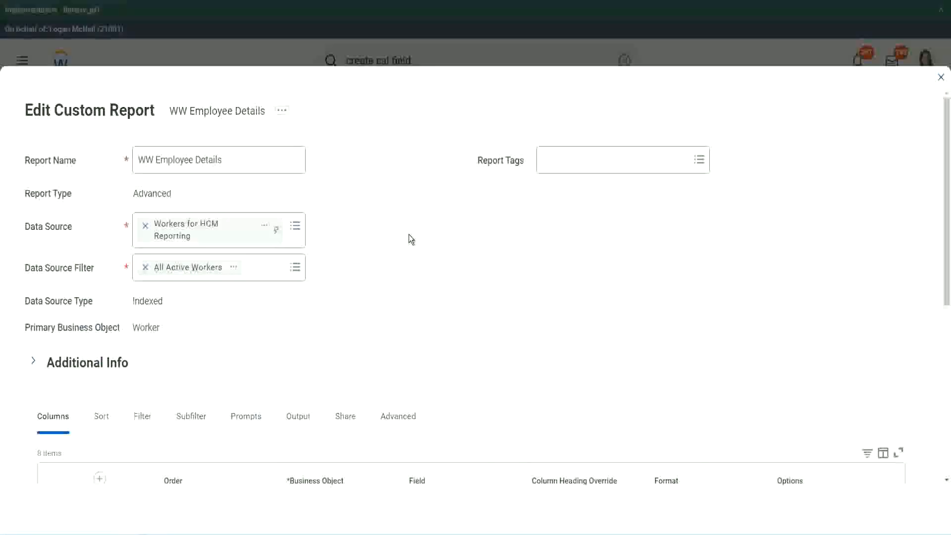
- Add a Worker column row below the Experience Bands row and copy the name of that row's existing calculated field
scroll(409, 234, down, 8)
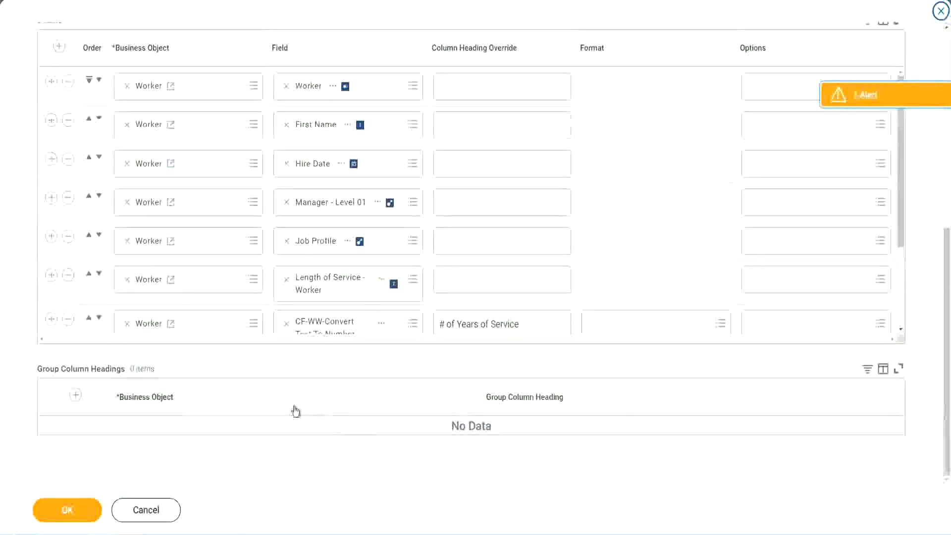
scroll(174, 274, down, 3)
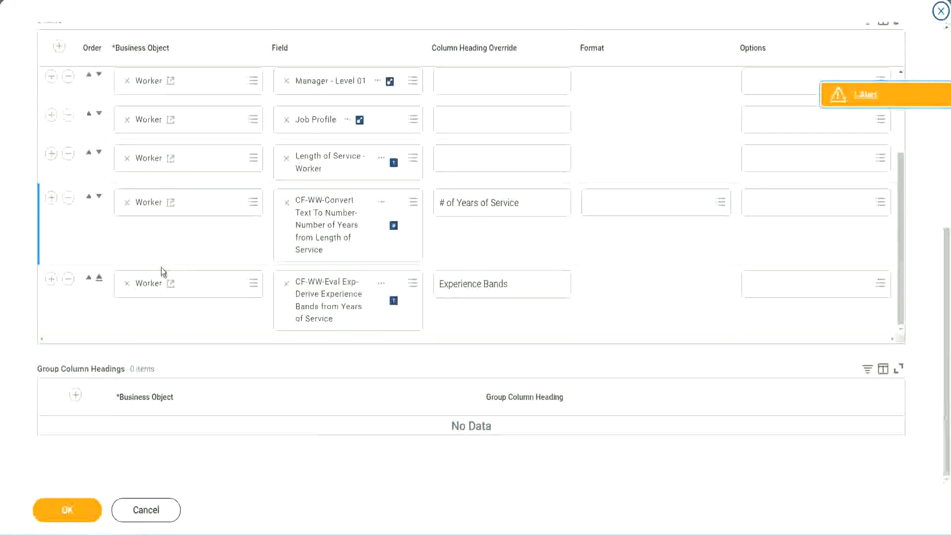
click(53, 282)
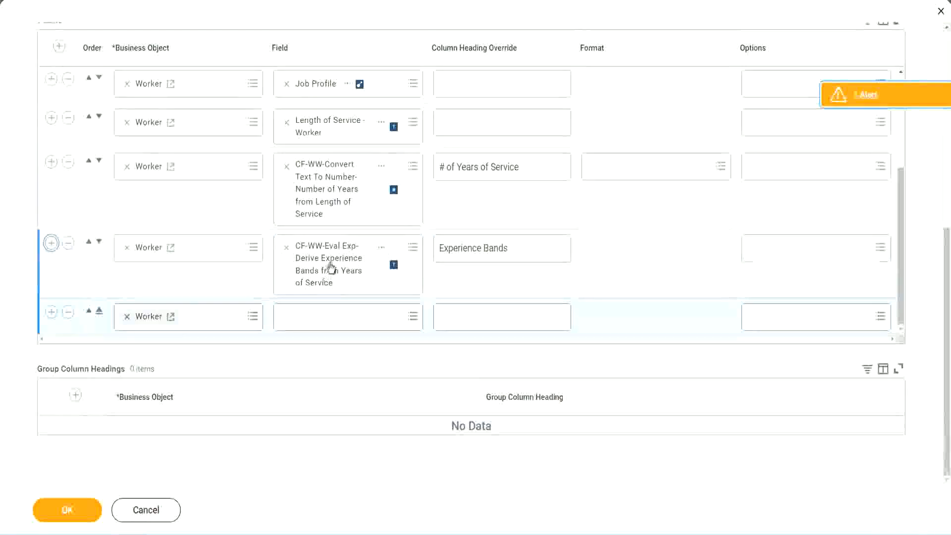
right_click(330, 271)
click(358, 317)
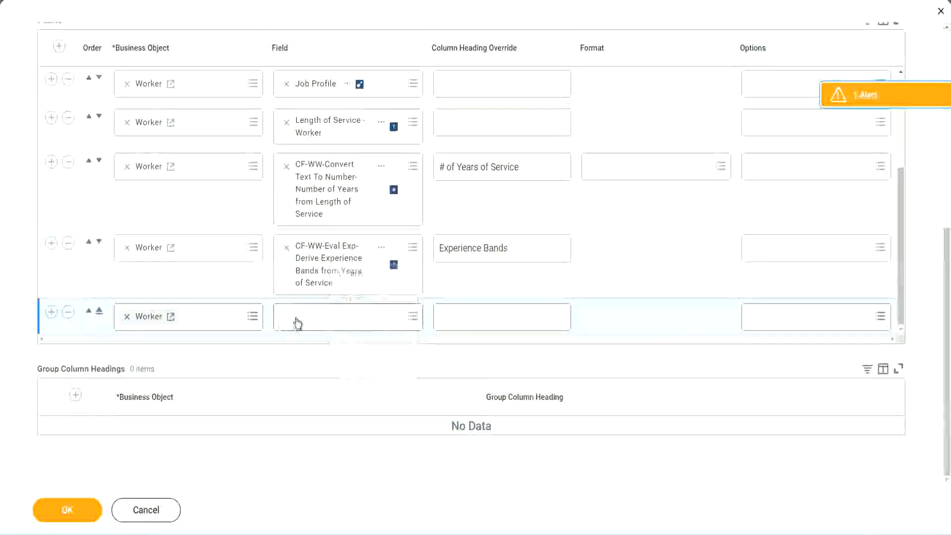
- Search the new row's field for CF-WW-Eval Exp Band and select CF-WW-Eval Exp Band-Determine Experience Bands from Years of Service
click(355, 322)
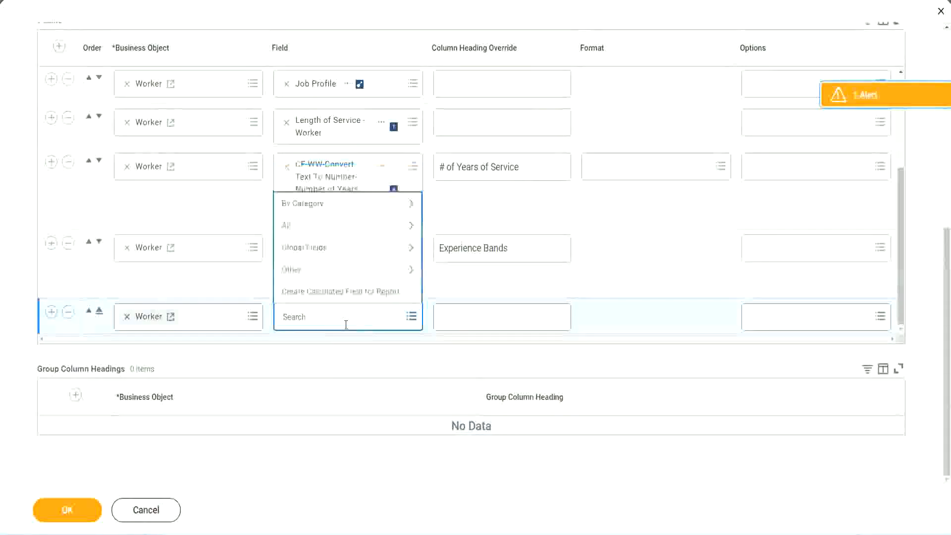
key(ctrl+v)
drag(348, 315, 243, 314)
click(337, 317)
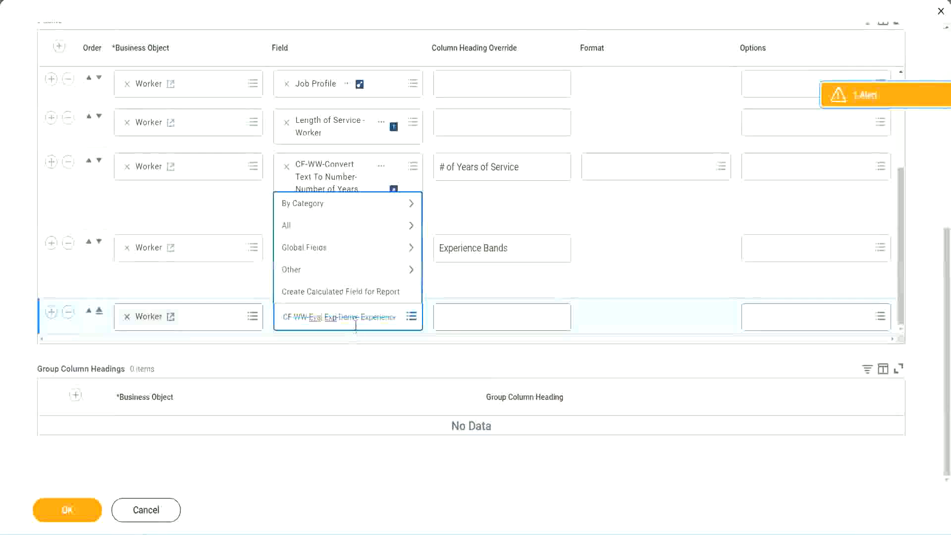
text(Band)
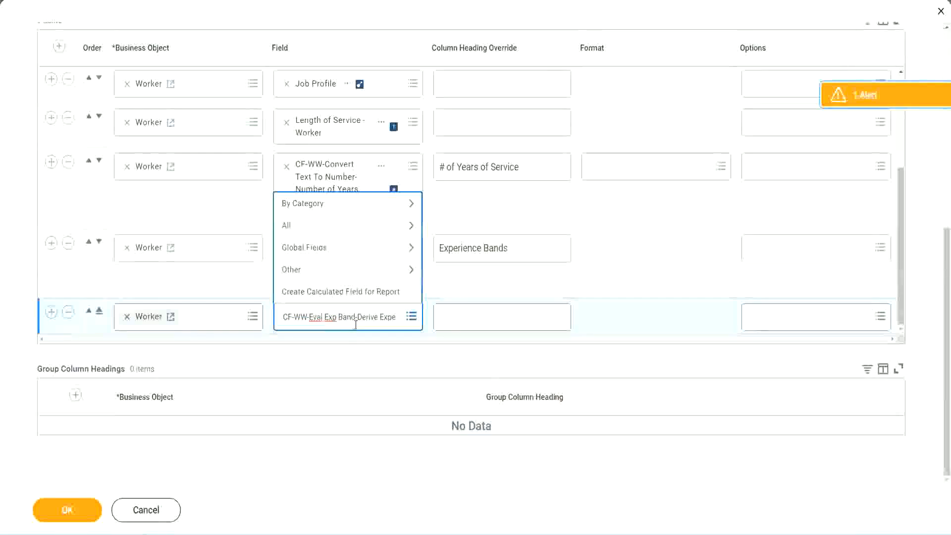
key(Delete)
key(Delete)
key(Delete)
key(Delete)
key(Delete)
key(Delete)
key(Delete)
key(Delete)
key(Delete)
key(Delete)
key(Delete)
key(Delete)
key(Delete)
key(Delete)
key(Delete)
key(Delete)
key(Delete)
key(Delete)
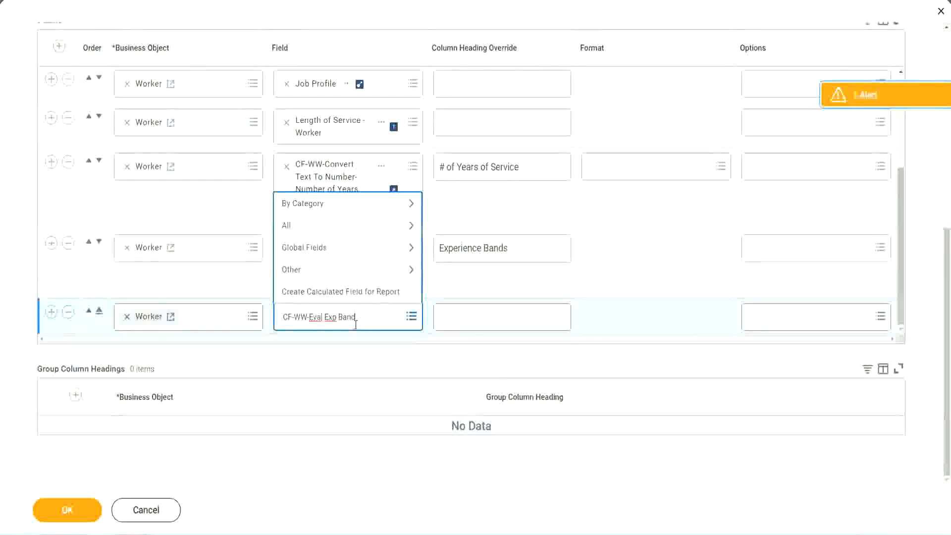
key(Return)
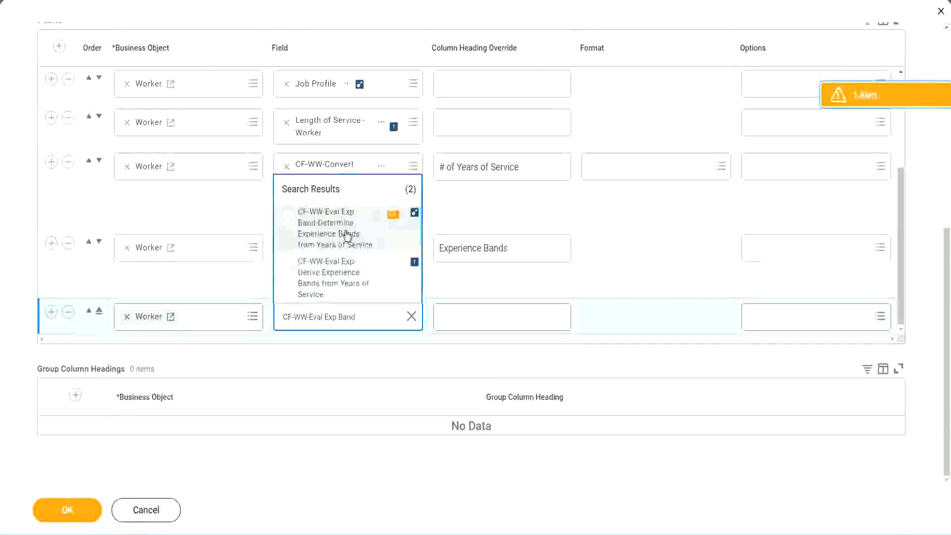
click(348, 234)
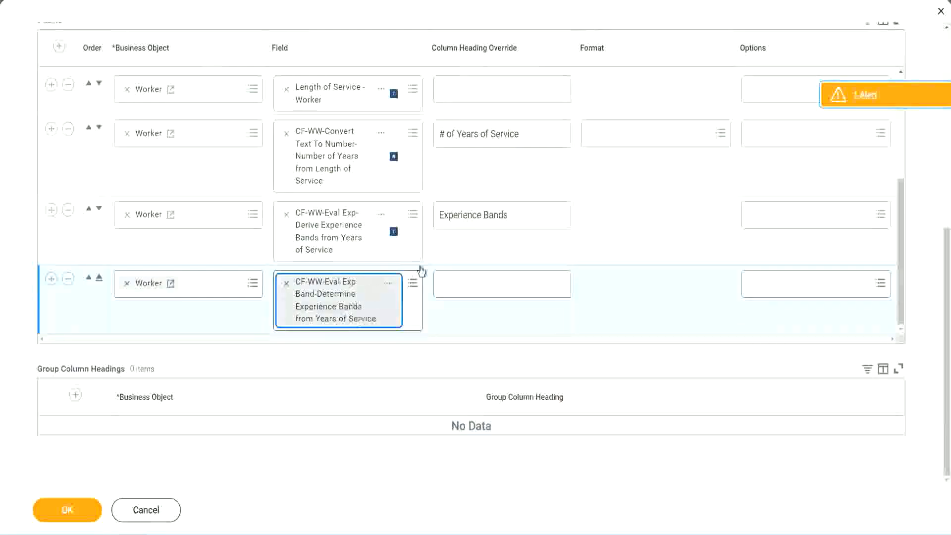
- Set the new row's column heading override to "Experience Bands (Eval Exp Bands)", reusing the heading text from the row above
click(523, 216)
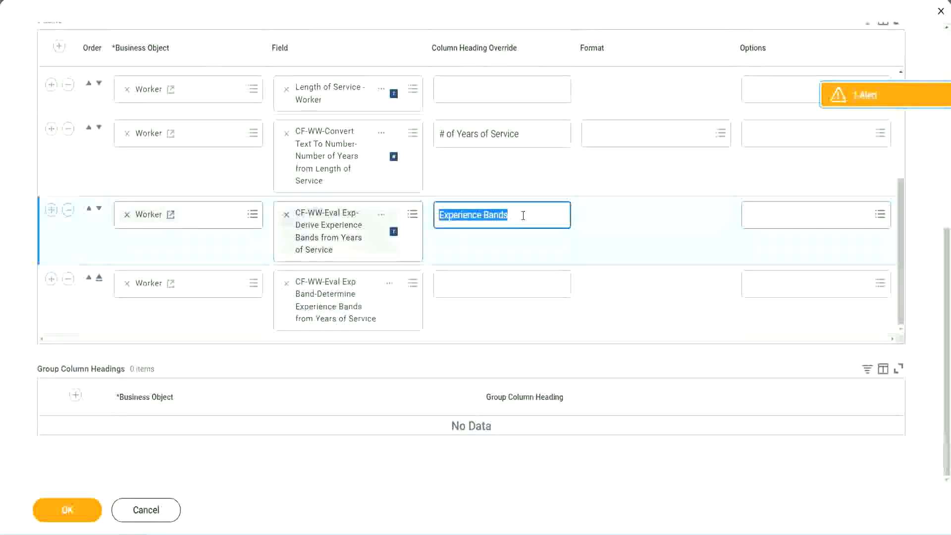
click(462, 283)
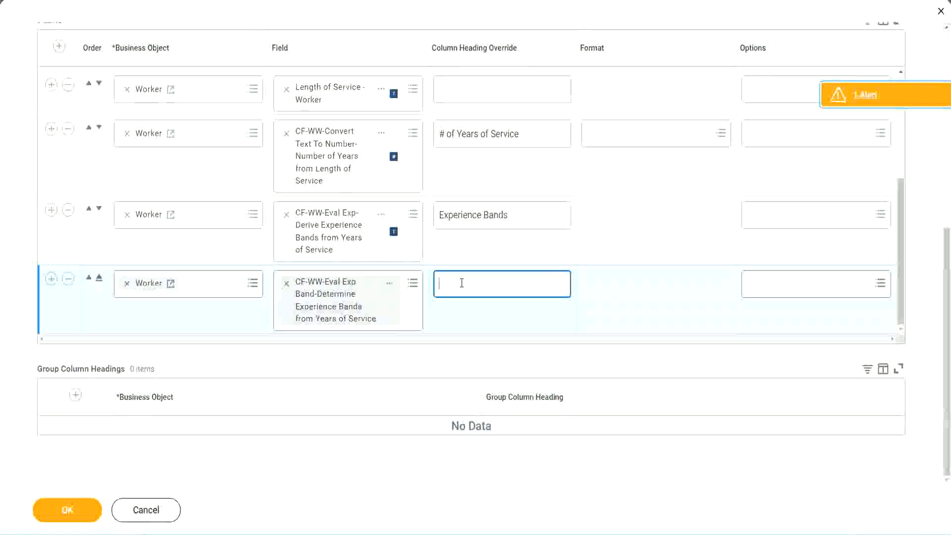
key(ctrl+v)
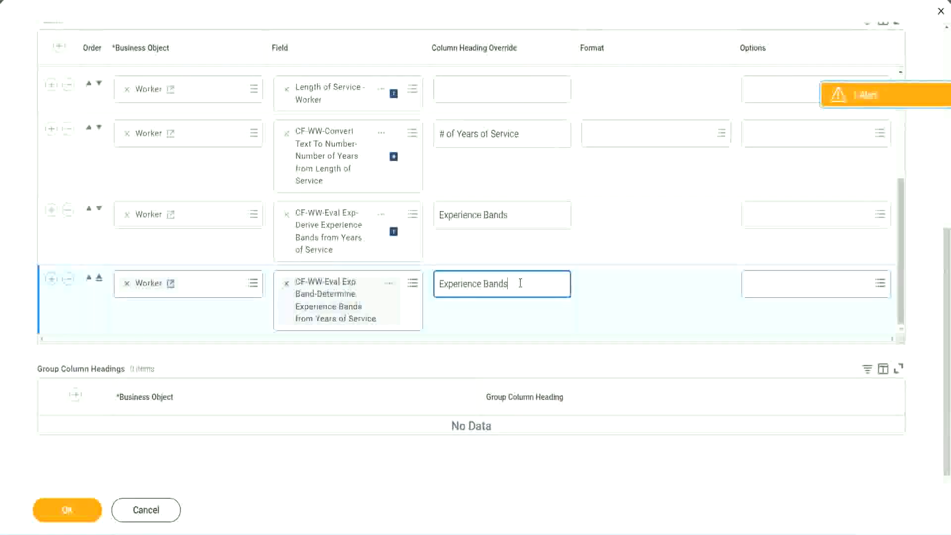
text(()
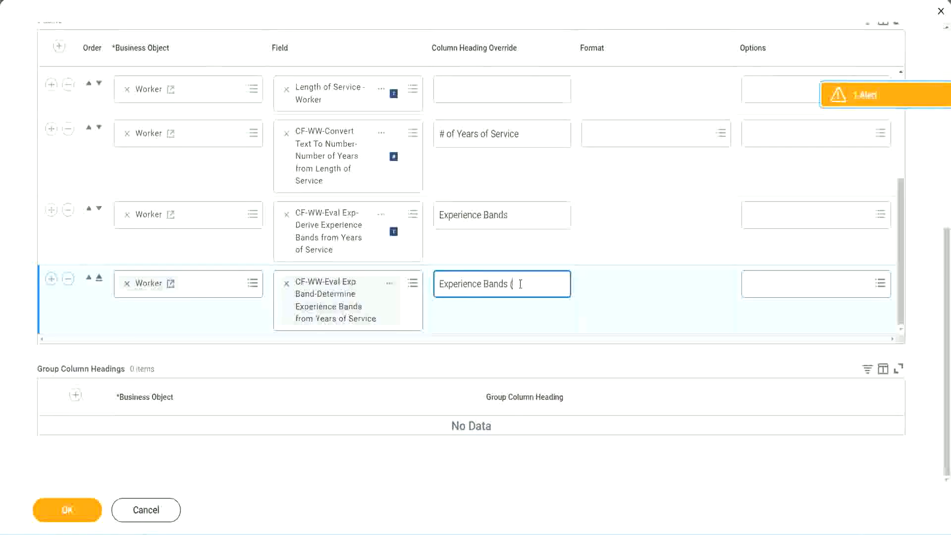
text(Eval Exp Bands))
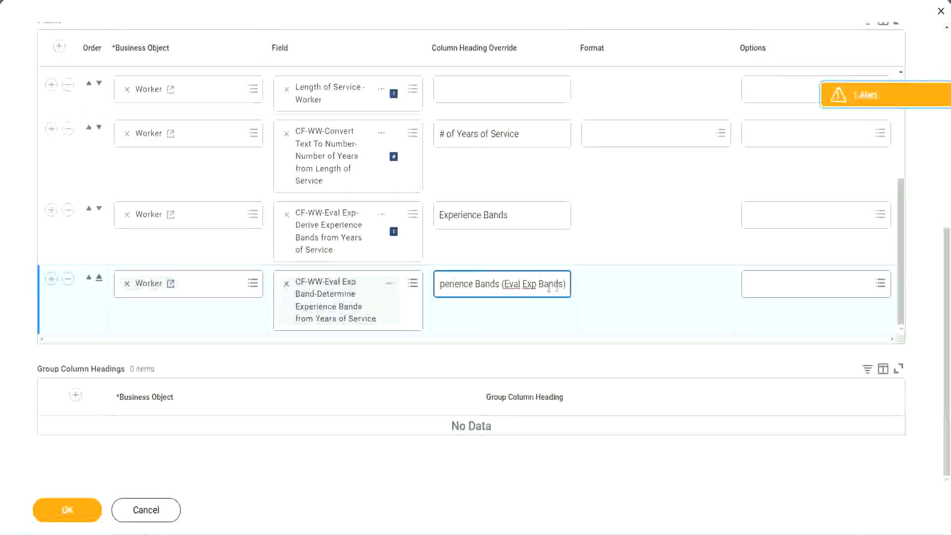
double_click(530, 284)
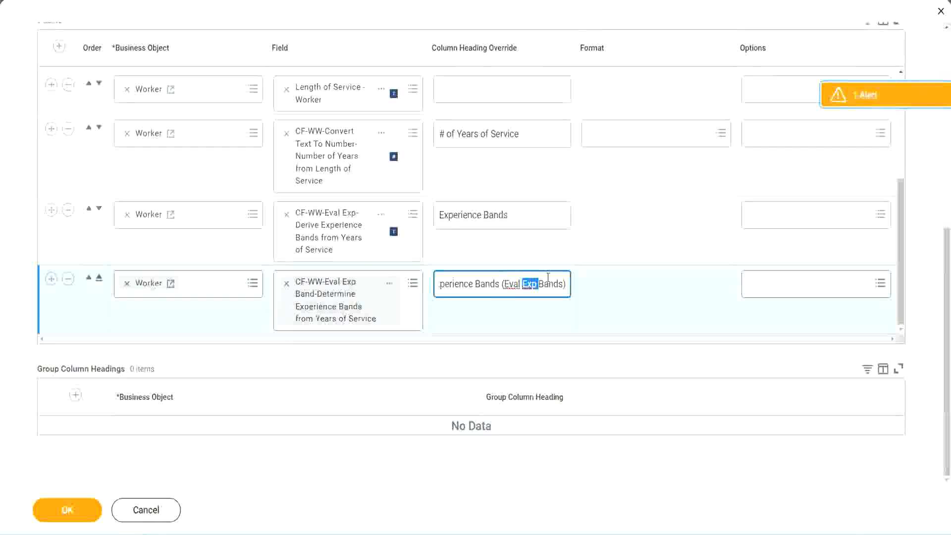
click(548, 281)
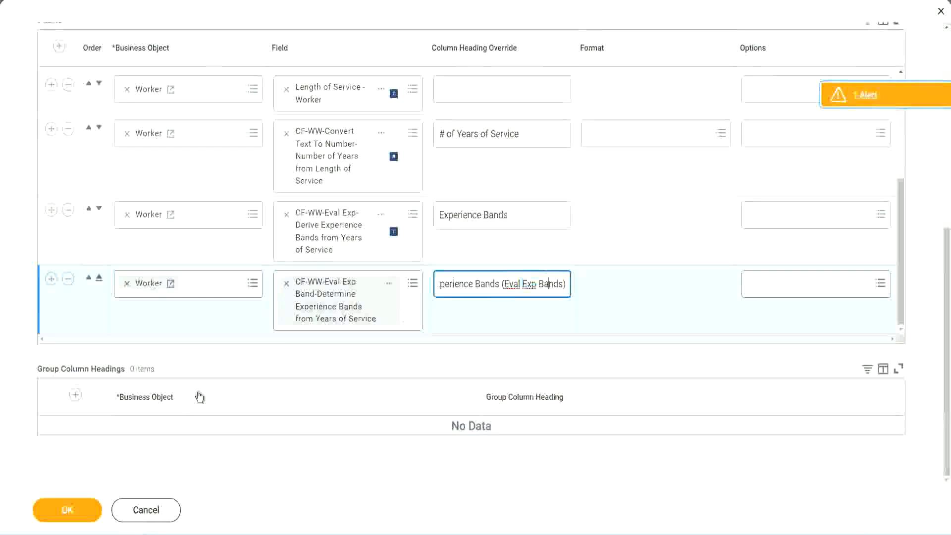
- Save the edited WW Employee Details report and run it
click(70, 511)
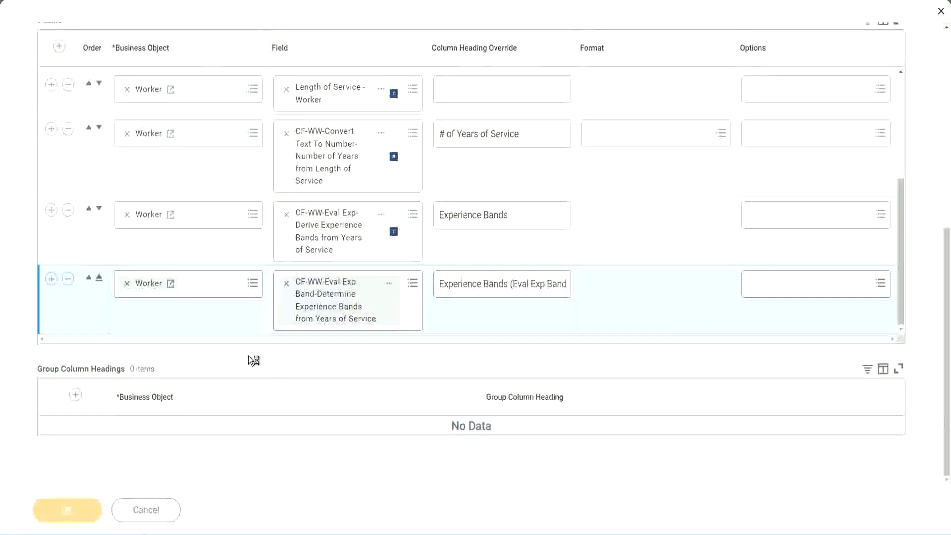
click(99, 500)
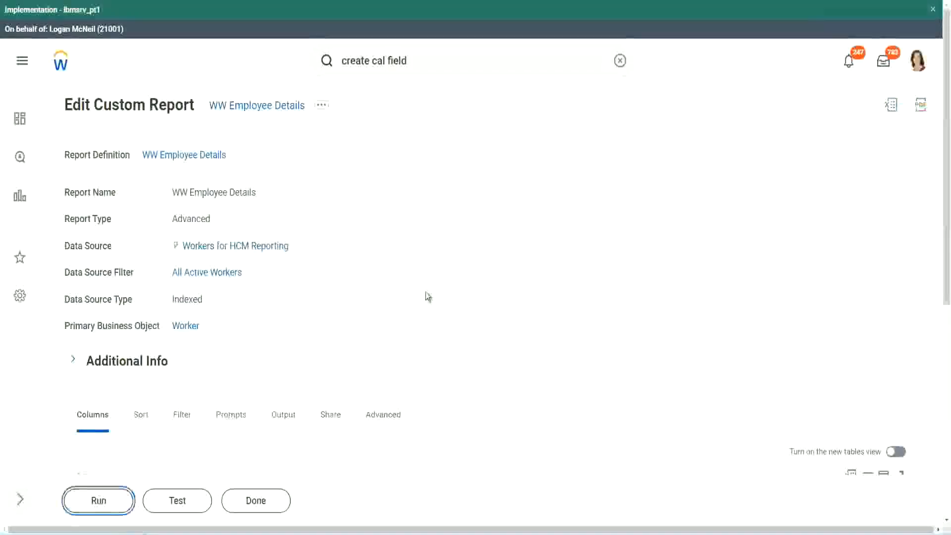